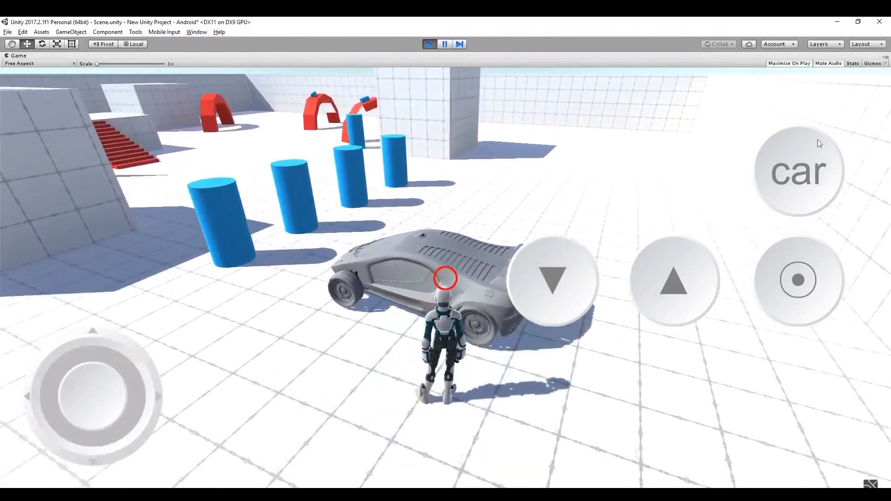
# Play-test the game by moving the character up to the car and getting in.
pyautogui.click(819, 144)
pyautogui.moveTo(124, 388); pyautogui.dragTo(235, 319)
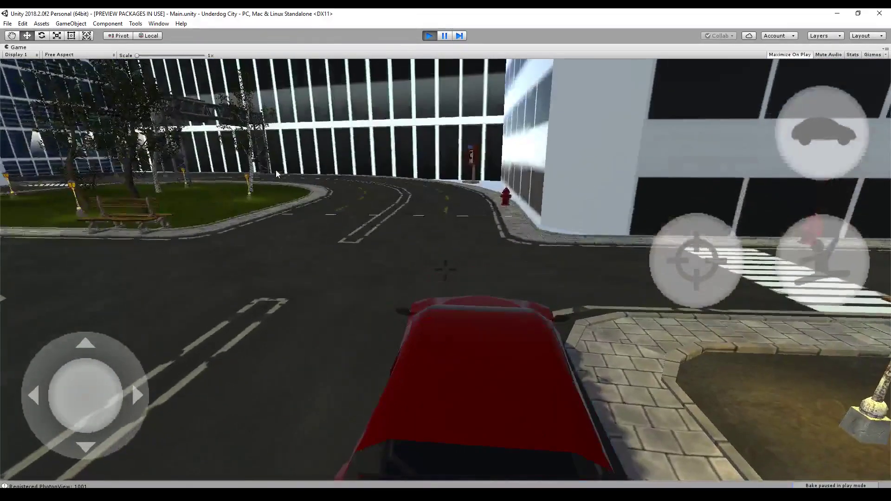
pyautogui.moveTo(275, 170); pyautogui.dragTo(465, 232)
pyautogui.click(799, 153)
pyautogui.moveTo(371, 187); pyautogui.dragTo(678, 191)
pyautogui.press('w')
pyautogui.click(799, 144)
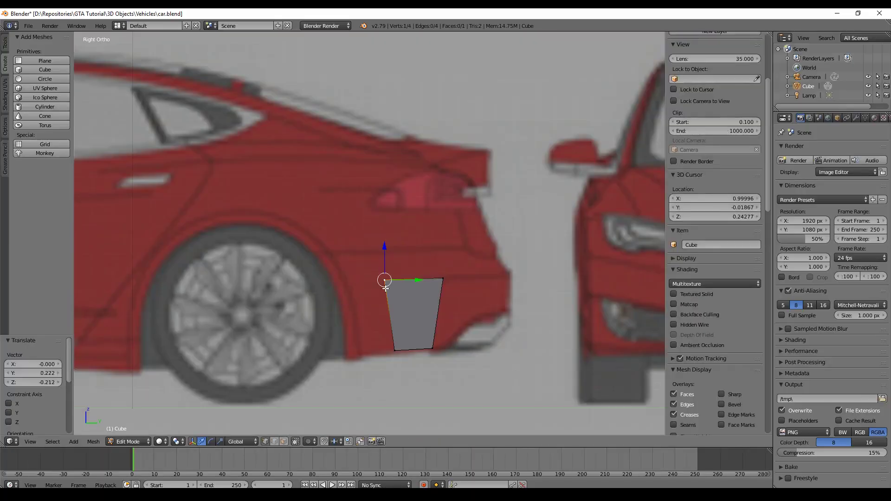
pyautogui.press('e')
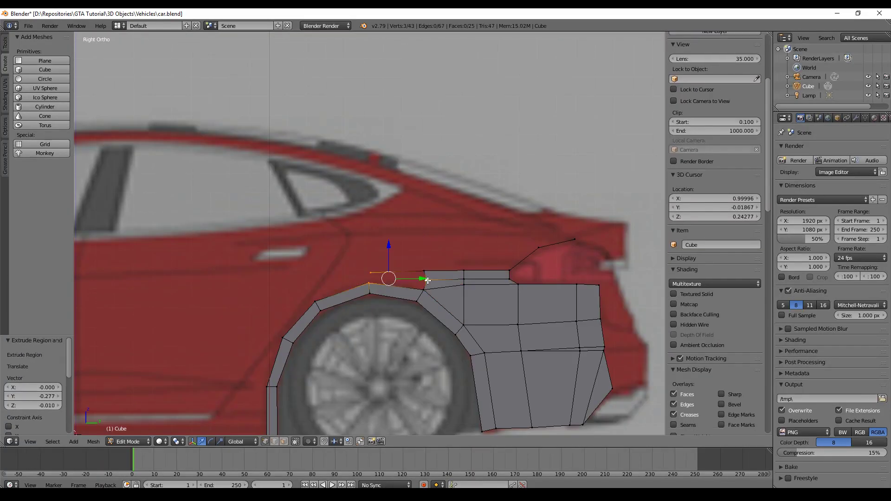
pyautogui.scroll(-4, 315, 231)
pyautogui.scroll(5, 315, 230)
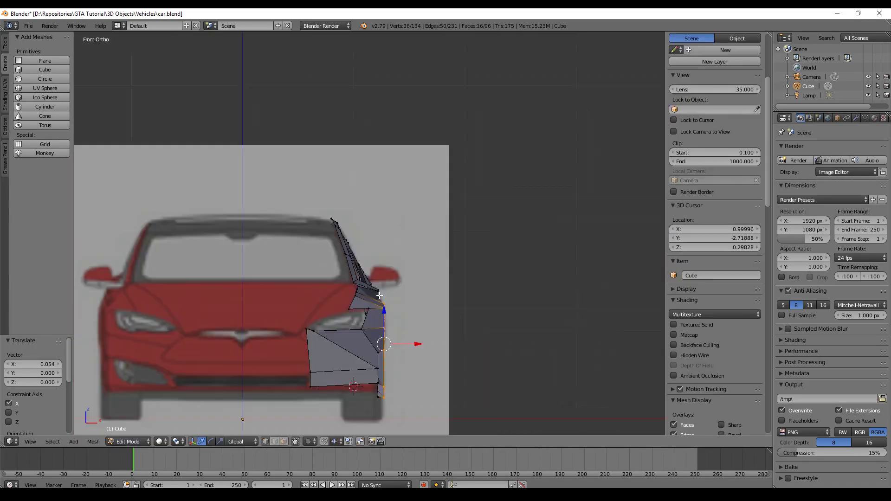
pyautogui.click(831, 149)
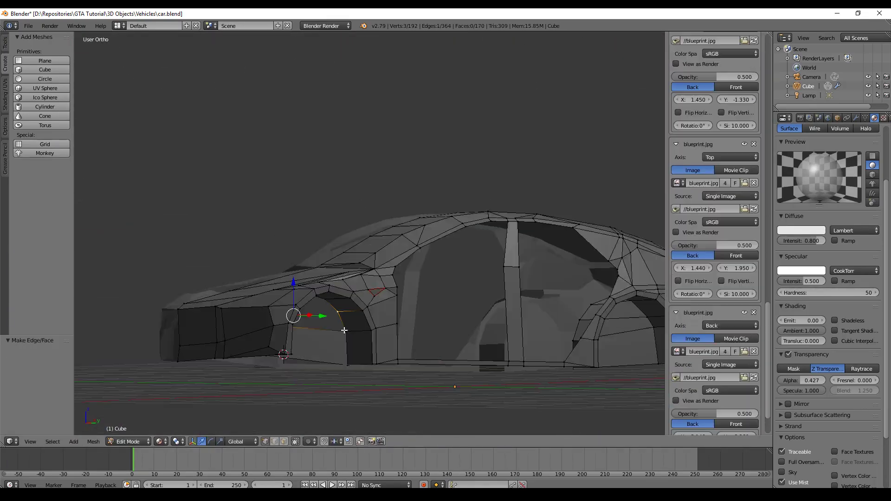
pyautogui.moveTo(464, 325); pyautogui.dragTo(328, 371, button='middle')
pyautogui.scroll(5, 382, 351)
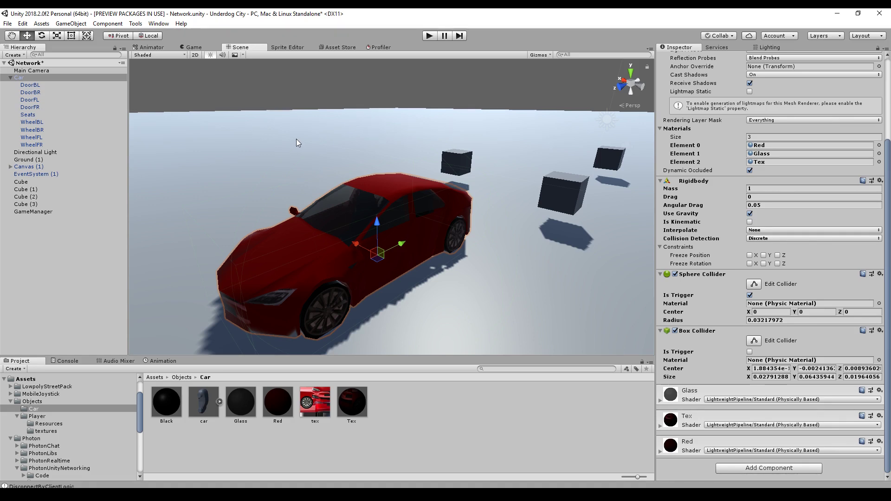
# Inspect the car's four door objects DoorBL, DoorBR, DoorFL and DoorFR one after another.
pyautogui.click(44, 86)
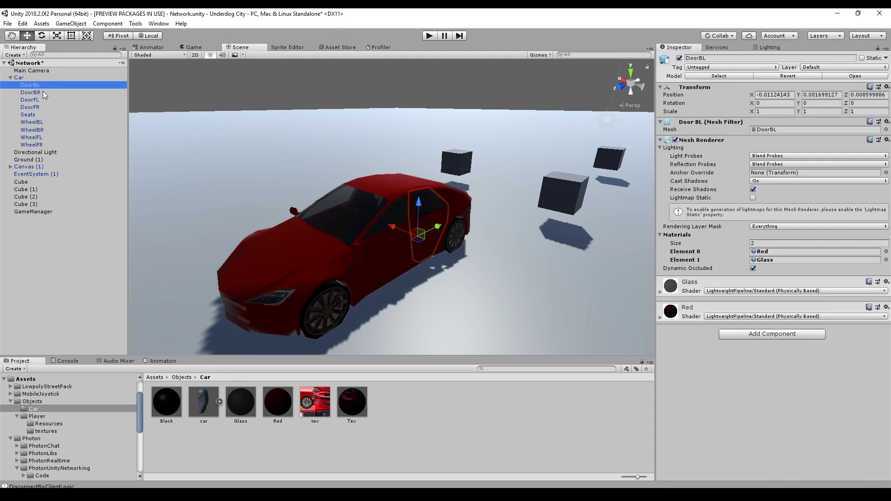
pyautogui.click(41, 93)
pyautogui.click(41, 100)
pyautogui.click(41, 107)
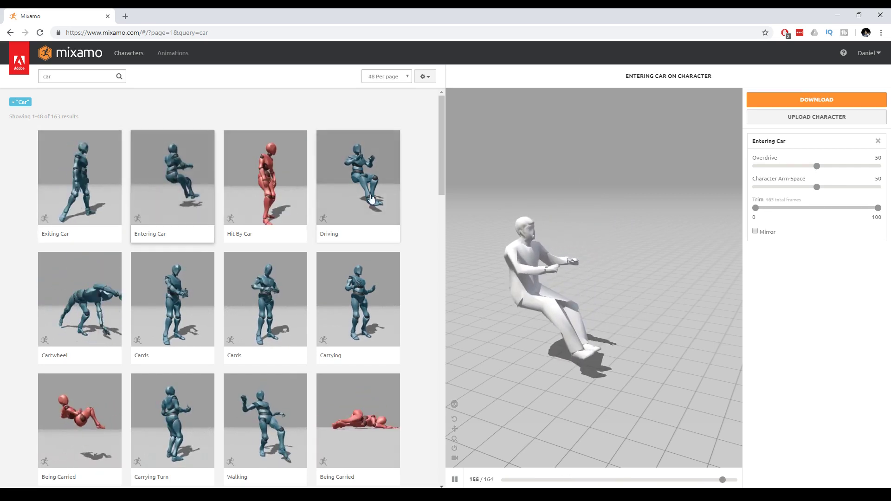
# Switch back to Unity and add an Animator component to the Car object.
pyautogui.hotkey('alt', 'Tab')
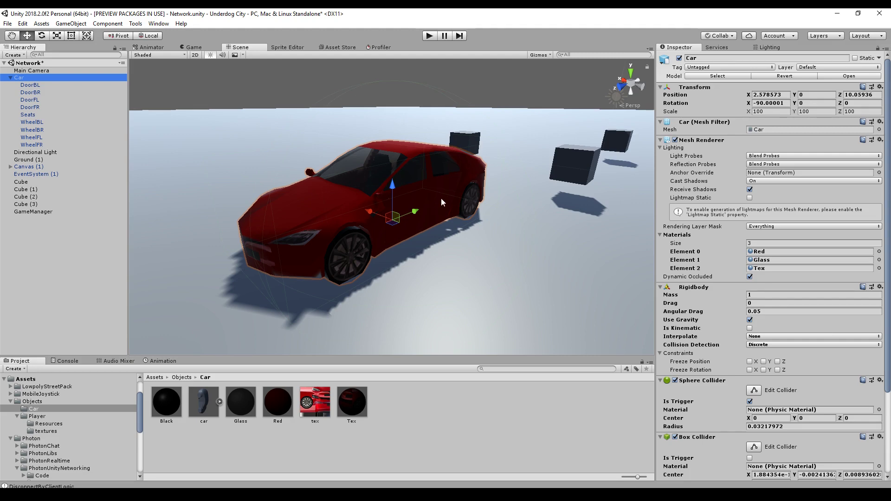
pyautogui.scroll(-5, 748, 228)
pyautogui.click(760, 469)
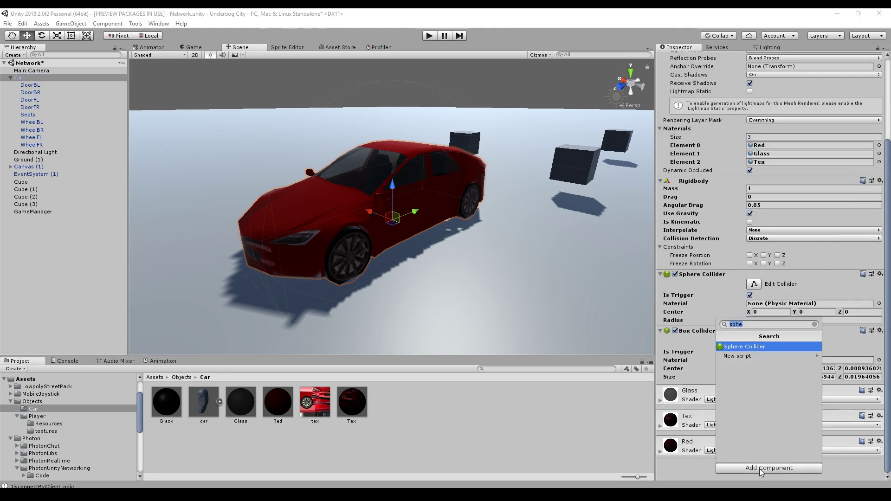
pyautogui.write('ani')
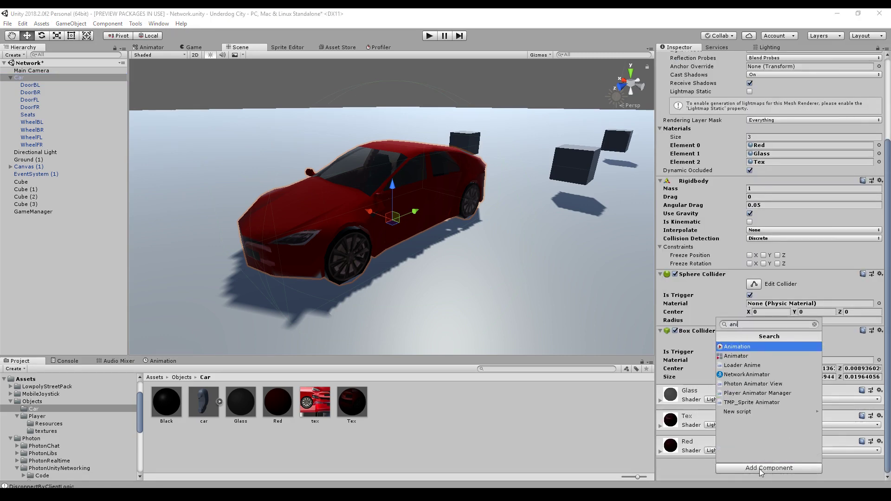
pyautogui.press('Down')
pyautogui.press('Return')
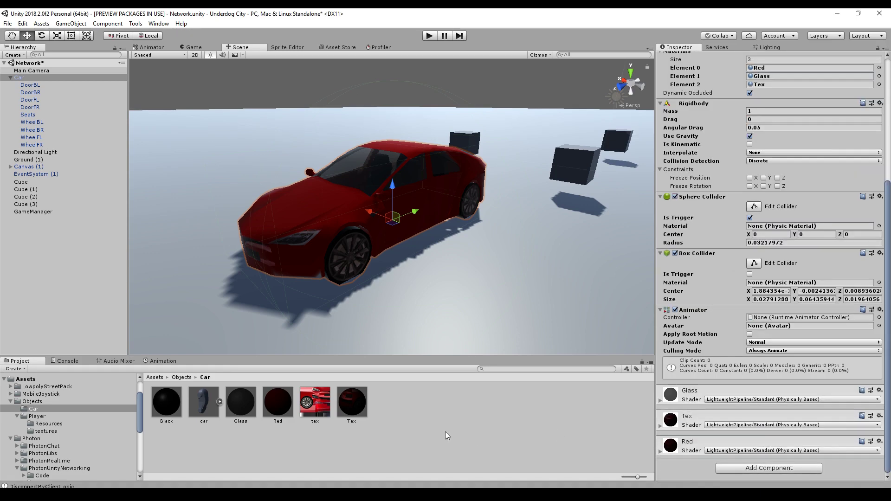
# Create an animator controller named Car in the Objects/Car folder and assign it to the car's Animator.
pyautogui.rightClick(406, 406)
pyautogui.moveTo(508, 190)
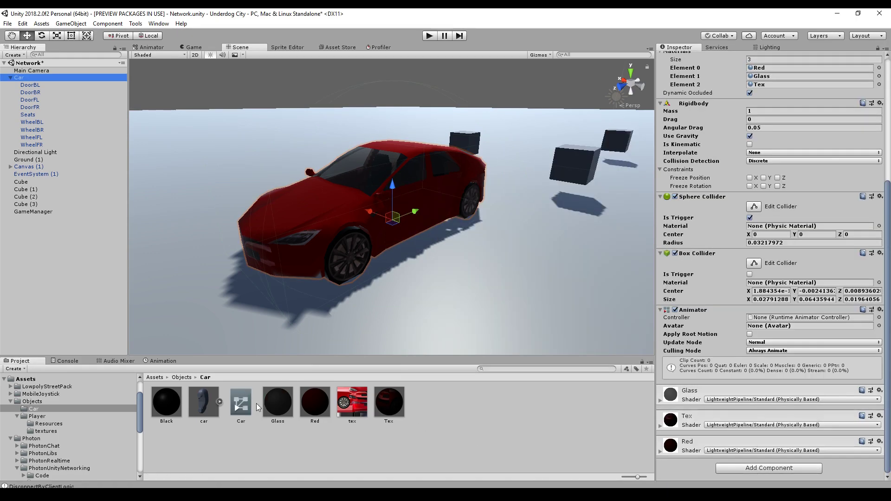
pyautogui.moveTo(251, 403); pyautogui.dragTo(784, 321)
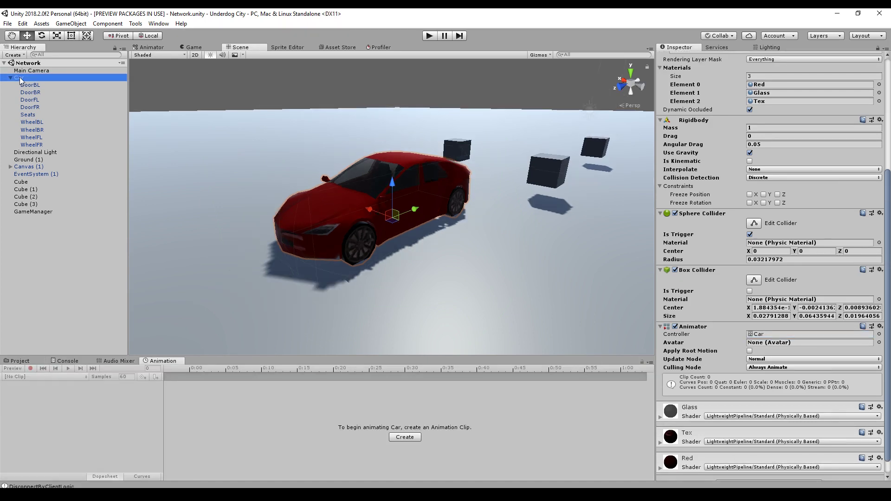
# Open the animation editor for the Car object and create its first animation clip, named Idle.
pyautogui.click(19, 79)
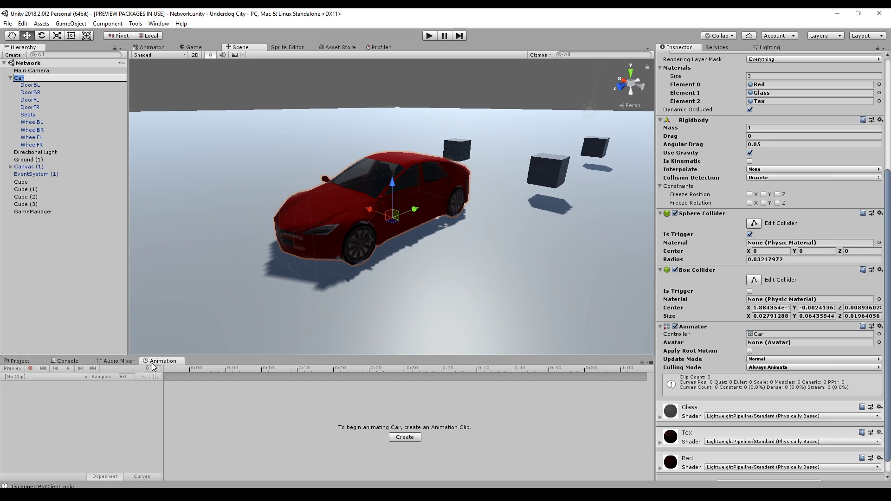
pyautogui.click(158, 23)
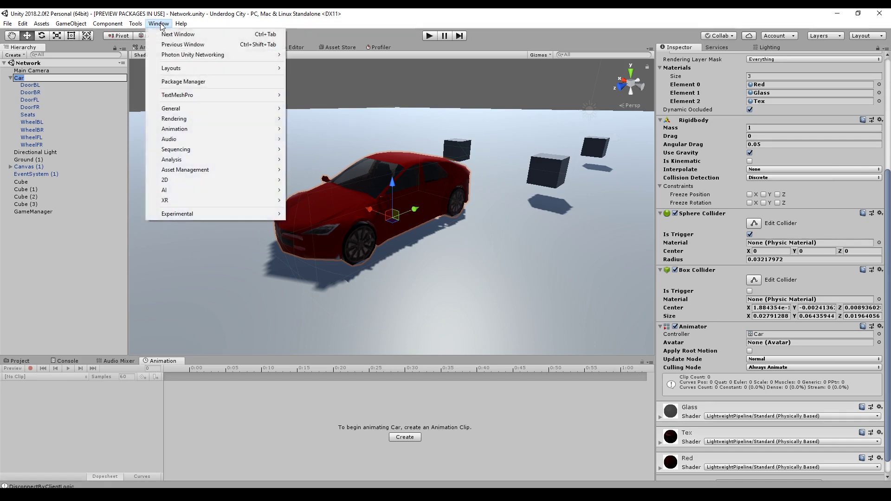
pyautogui.moveTo(243, 130)
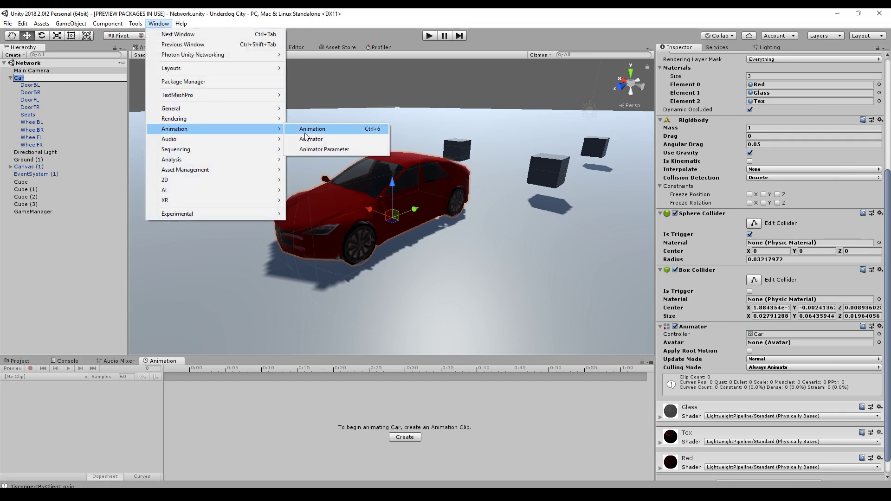
pyautogui.click(343, 130)
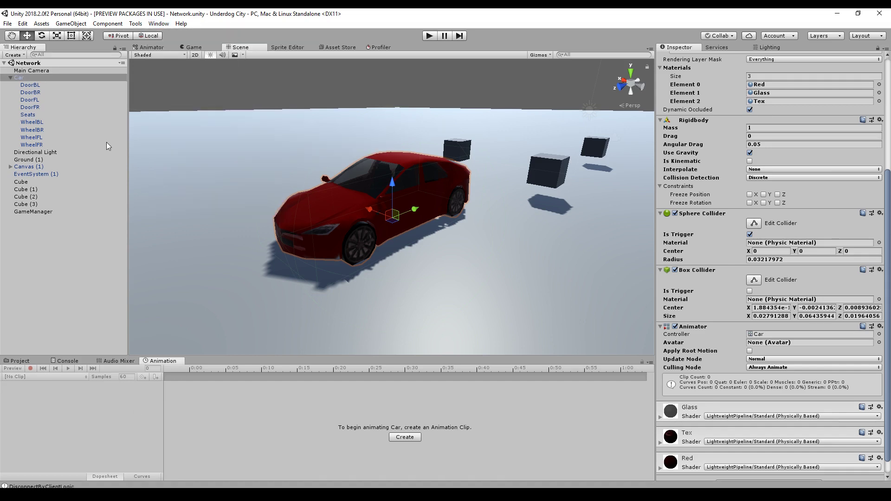
pyautogui.click(20, 79)
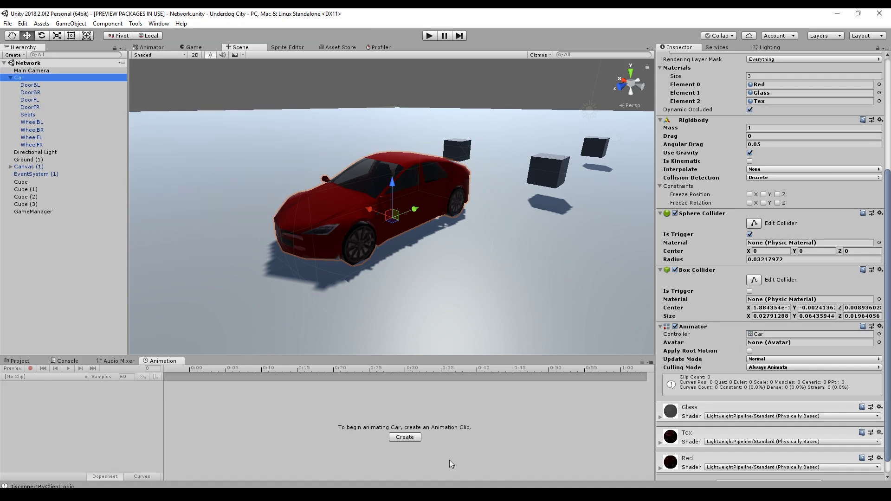
pyautogui.click(404, 437)
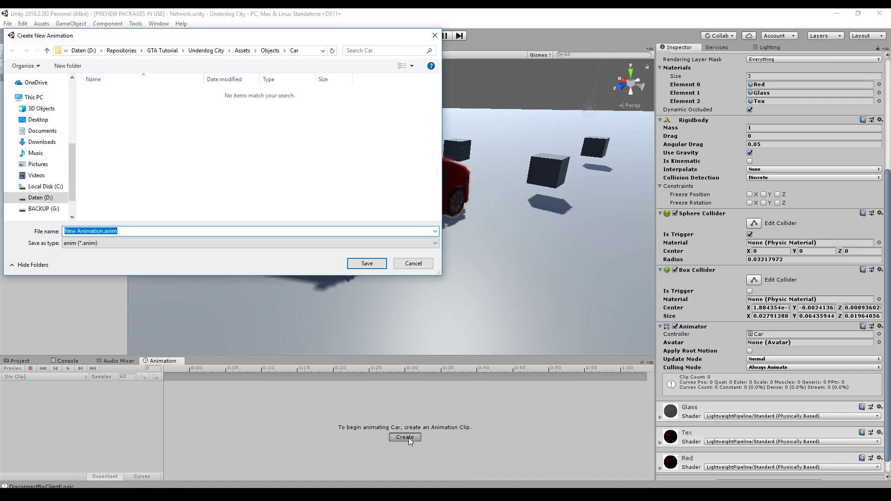
pyautogui.write('Idle')
pyautogui.press('Return')
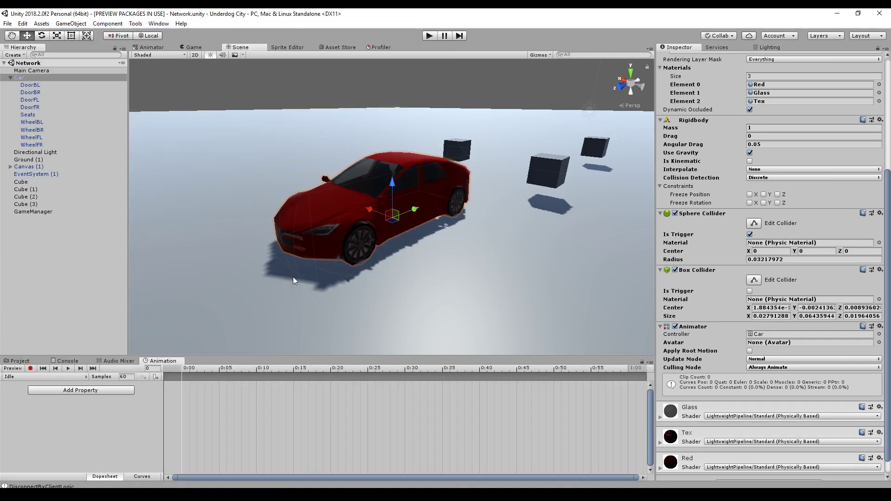
# Add the DoorFL rotation property to the Idle clip, use 25 samples, and play the clip preview.
pyautogui.click(89, 391)
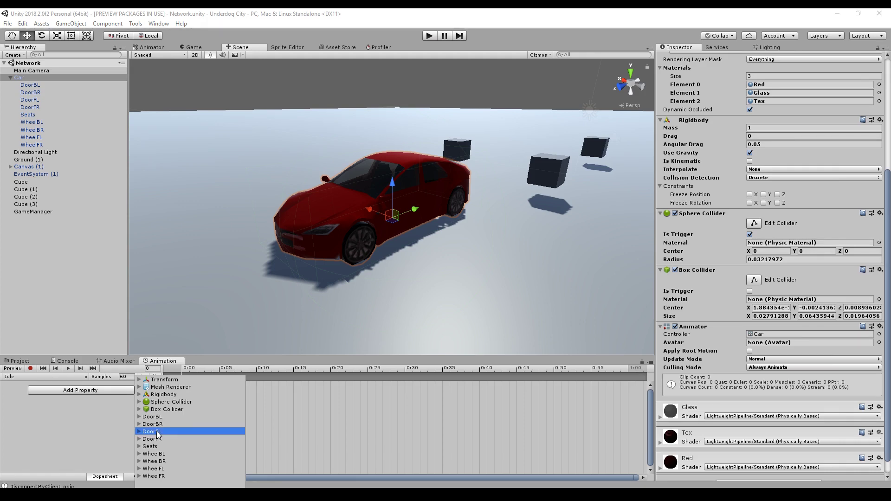
pyautogui.click(139, 432)
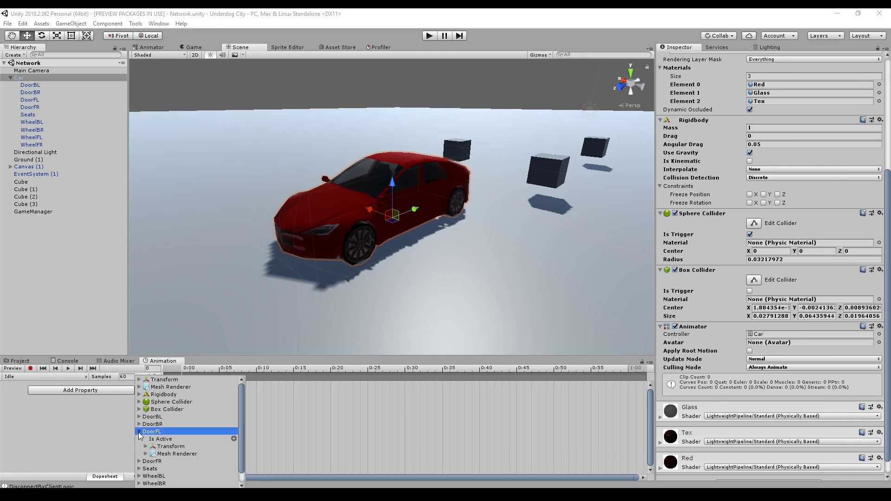
pyautogui.click(167, 447)
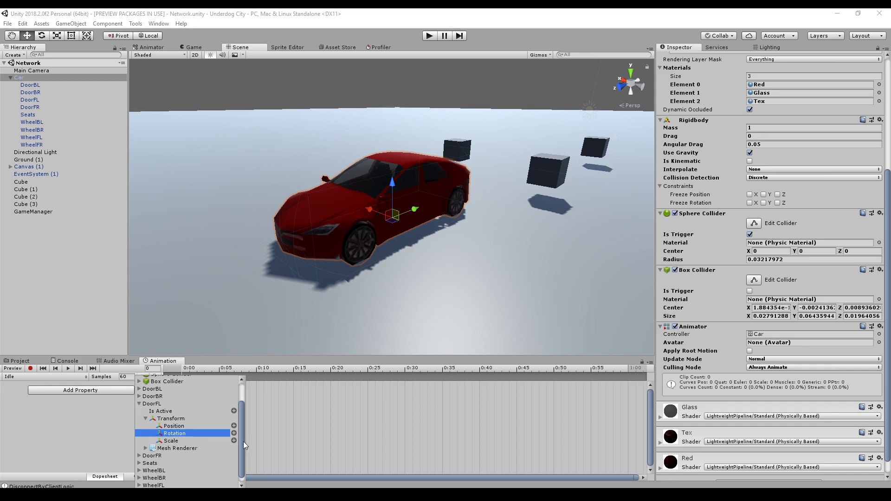
pyautogui.click(234, 433)
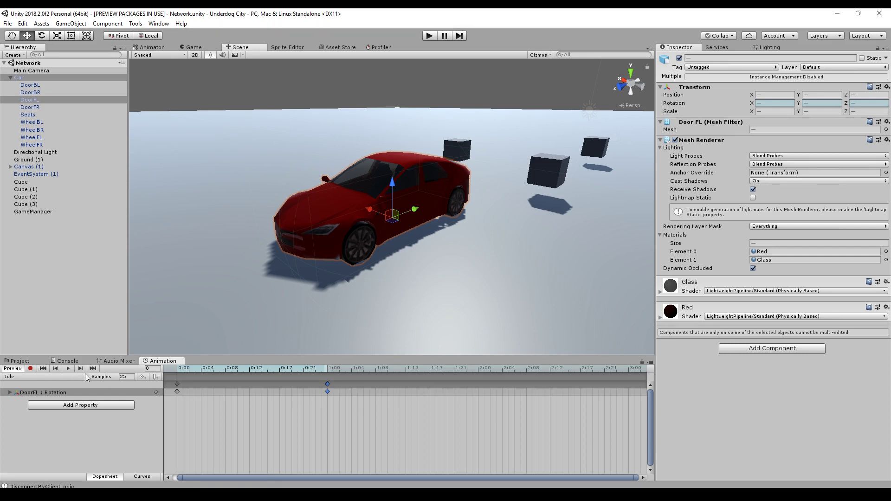
pyautogui.click(69, 369)
# Create a new animation clip named OpenDoor for the car and set its samples to 25.
pyautogui.click(34, 378)
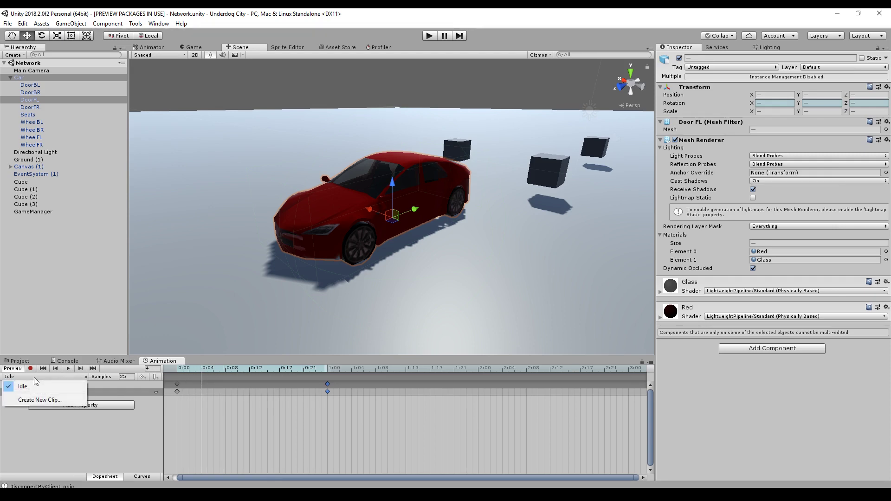
pyautogui.click(42, 400)
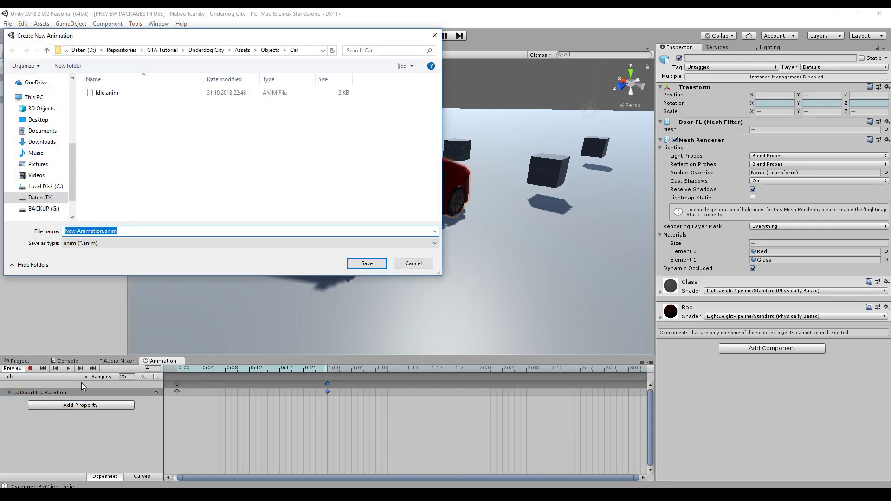
pyautogui.write('Oop')
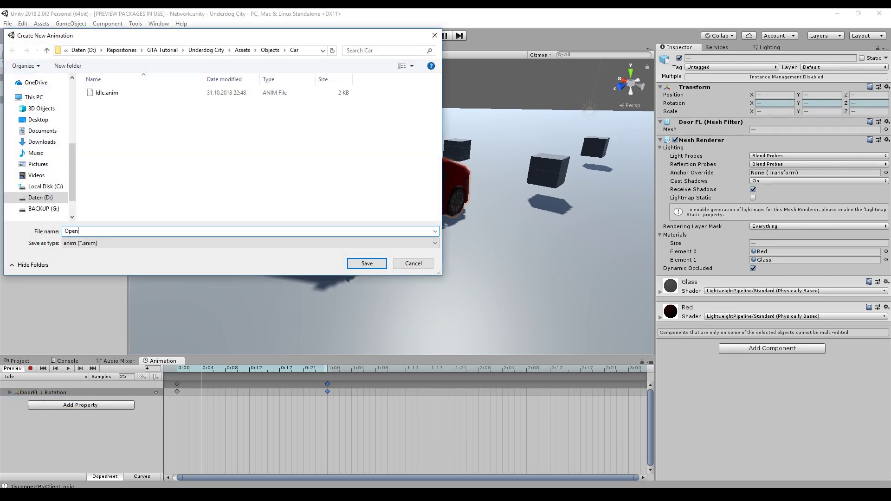
pyautogui.write('nDoor')
pyautogui.press('Return')
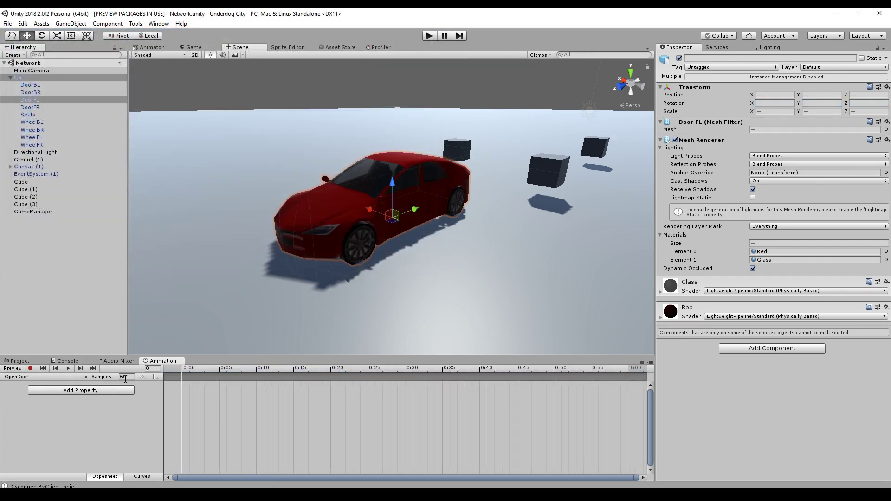
pyautogui.click(129, 377)
pyautogui.write('25')
pyautogui.press('Return')
# Add the DoorFL rotation property to the OpenDoor clip and expand its X, Y and Z channels.
pyautogui.click(95, 390)
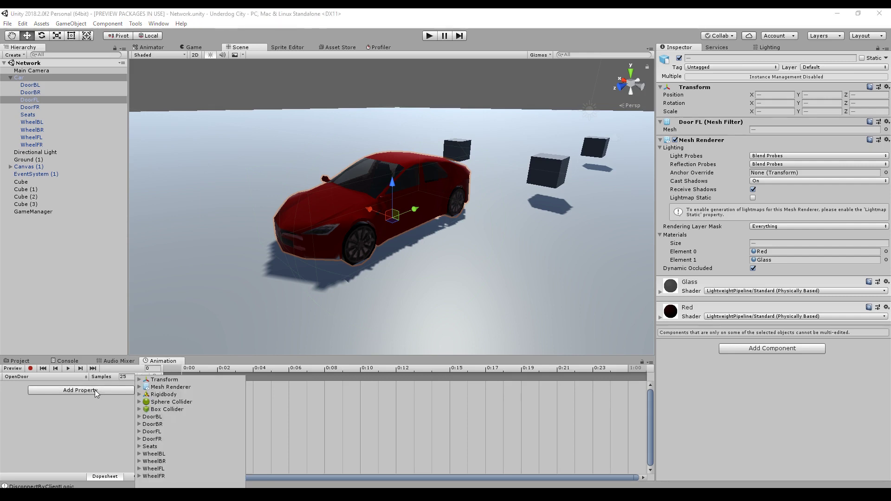
pyautogui.click(139, 431)
pyautogui.click(145, 447)
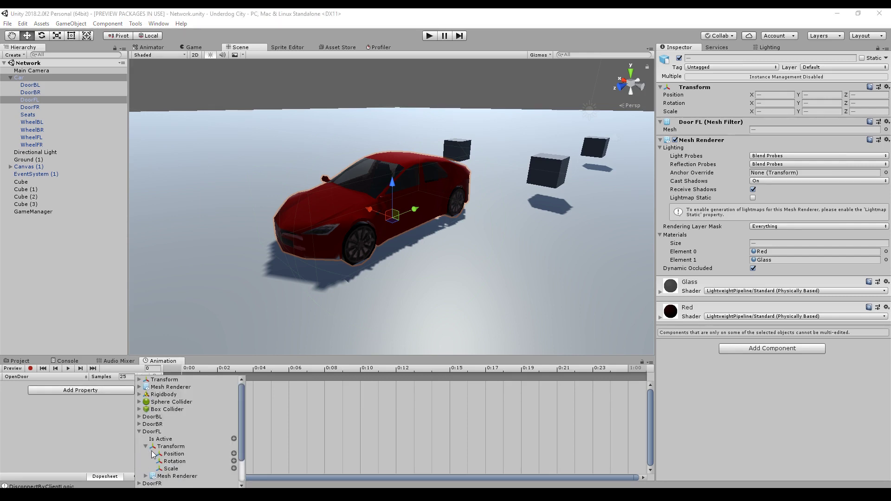
pyautogui.click(233, 461)
pyautogui.press('Right')
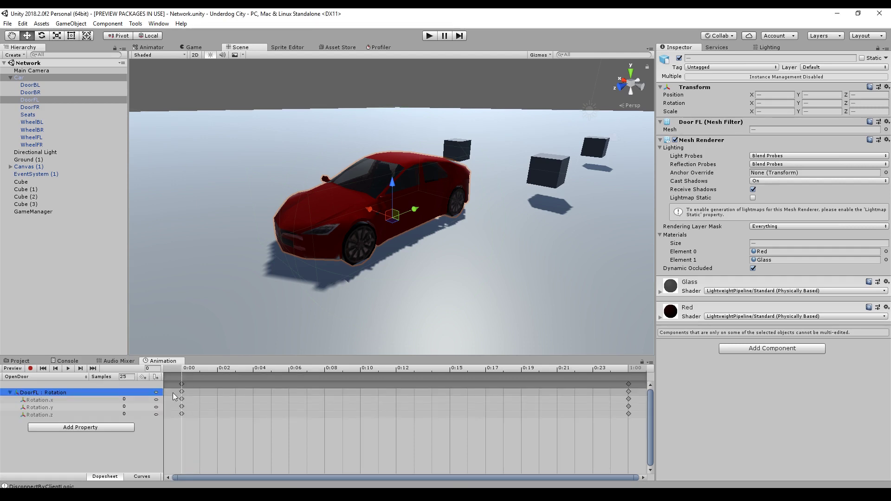
# Set the OpenDoor clip's current time to 1:00 and enable keyframe recording.
pyautogui.moveTo(184, 369); pyautogui.dragTo(221, 372)
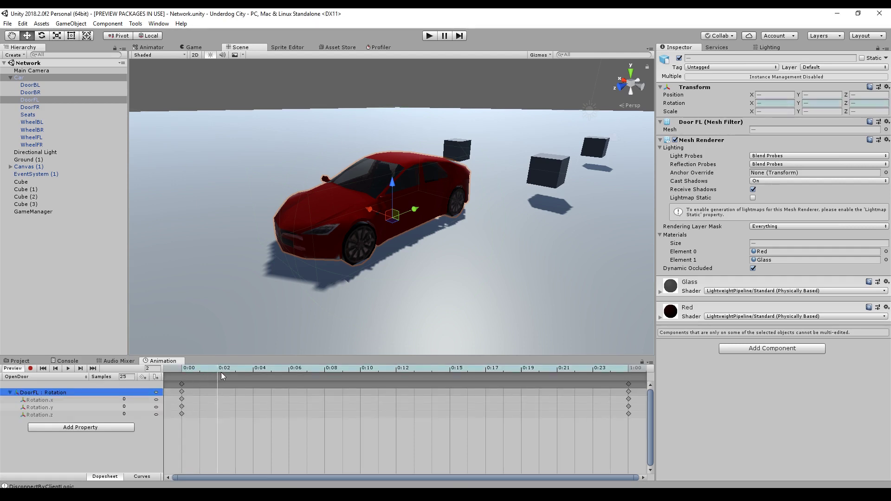
pyautogui.click(628, 369)
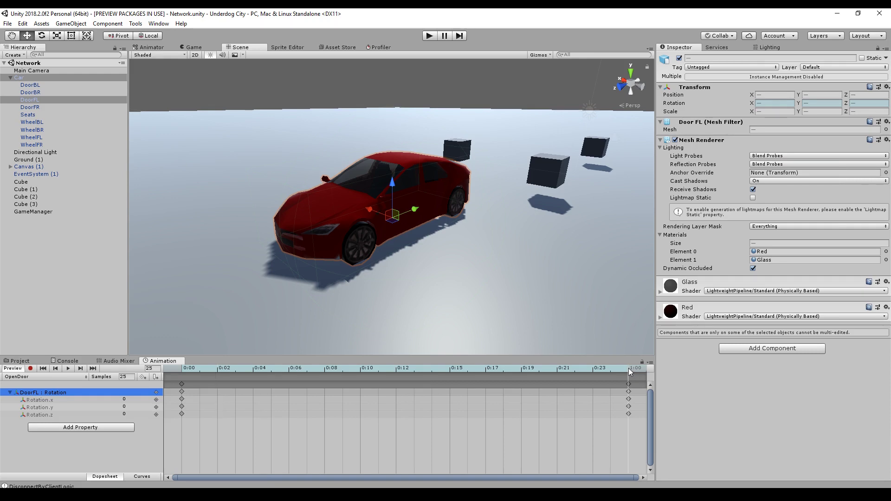
pyautogui.click(30, 369)
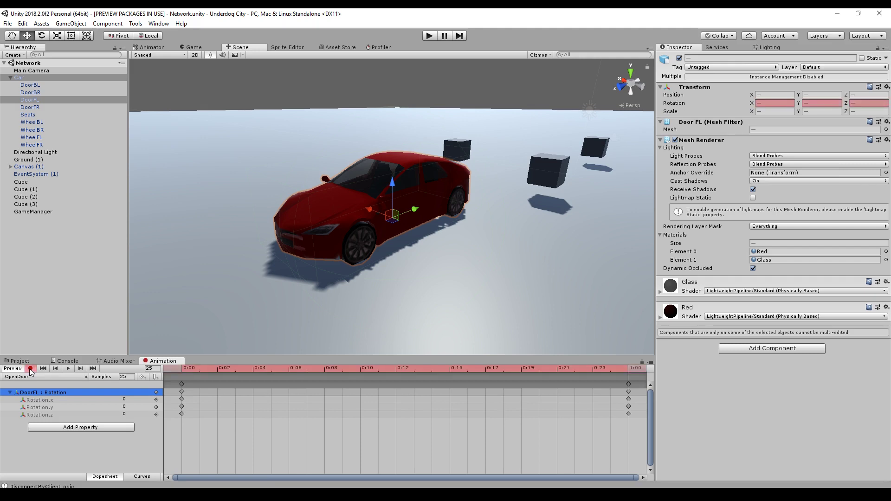
# Rotate only DoorFL open by about 84.5° around Z at the 1:00 keyframe, then stop recording and preview the clip.
pyautogui.click(41, 35)
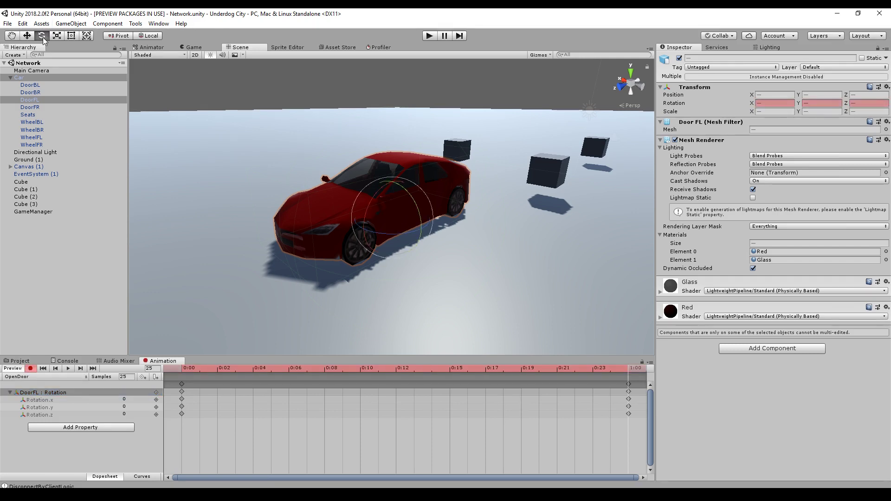
pyautogui.moveTo(431, 228); pyautogui.dragTo(420, 235)
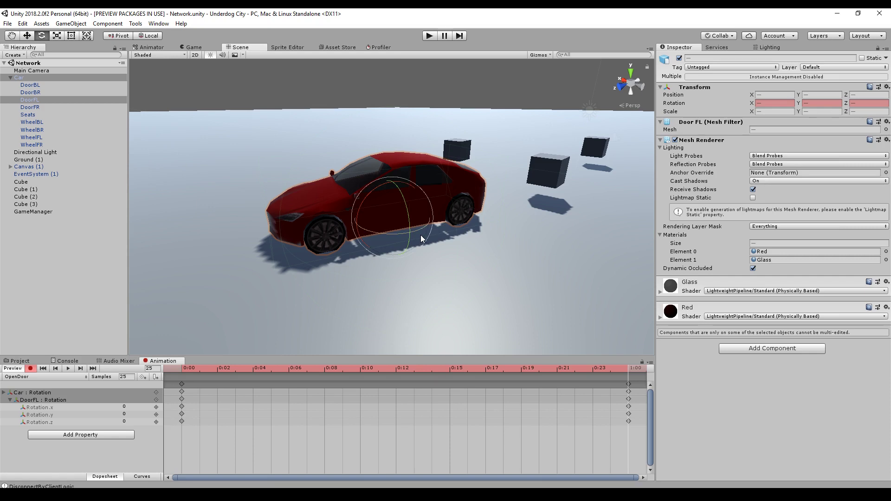
pyautogui.hotkey('ctrl', 'z')
pyautogui.click(38, 100)
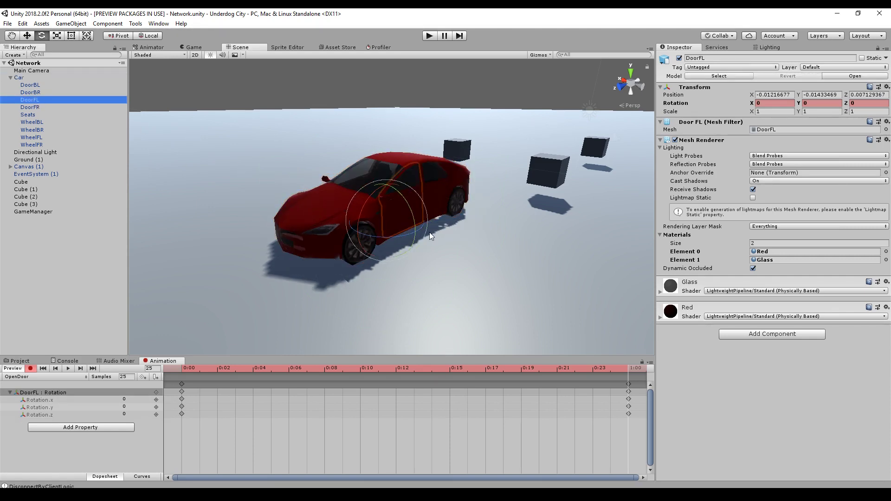
pyautogui.moveTo(424, 223); pyautogui.dragTo(366, 266)
pyautogui.moveTo(534, 202); pyautogui.dragTo(499, 235, button='middle')
pyautogui.keyDown('alt'); pyautogui.moveTo(500, 235); pyautogui.dragTo(322, 235); pyautogui.keyUp('alt')
pyautogui.moveTo(322, 235); pyautogui.dragTo(371, 250, button='middle')
pyautogui.keyDown('alt'); pyautogui.moveTo(370, 250); pyautogui.dragTo(353, 204); pyautogui.keyUp('alt')
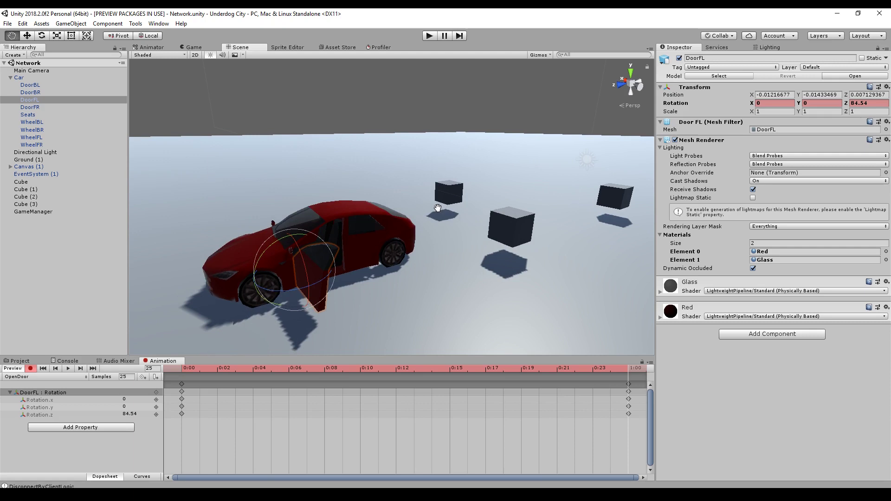
pyautogui.click(30, 368)
pyautogui.click(66, 368)
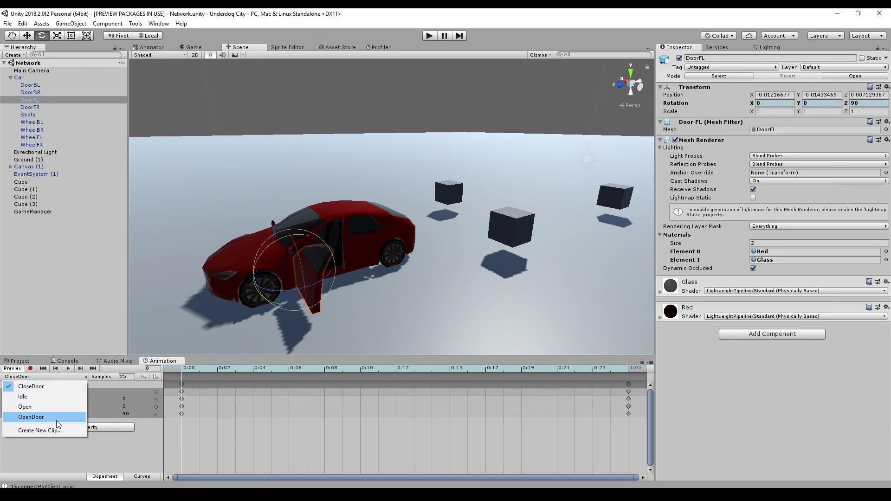
# Disable Loop Time on the CloseDoor and OpenDoor clips in the Car assets folder.
pyautogui.click(278, 402)
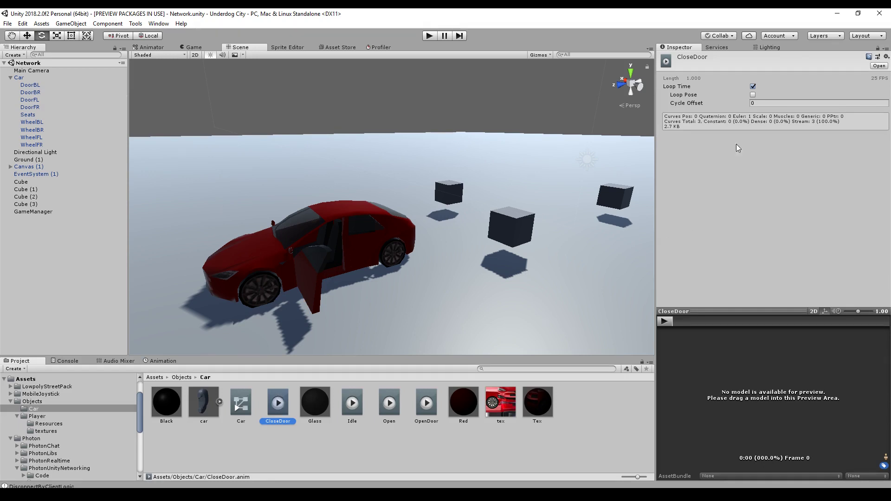
pyautogui.click(753, 87)
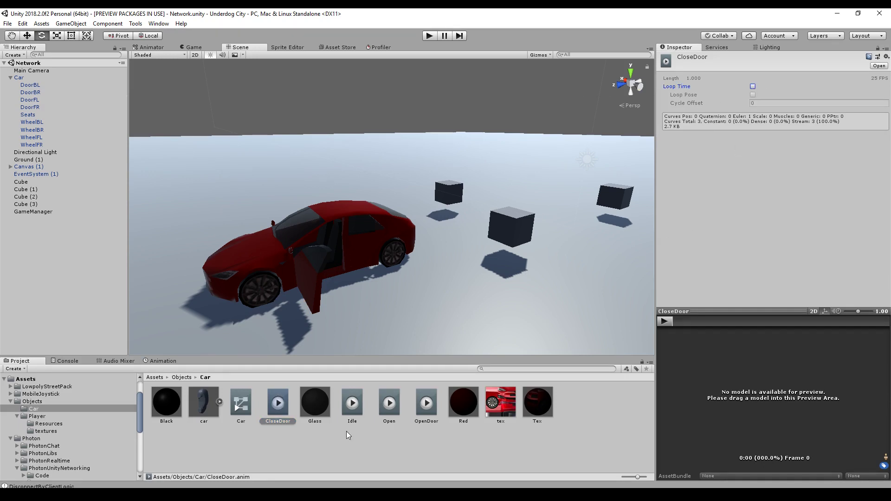
pyautogui.click(425, 405)
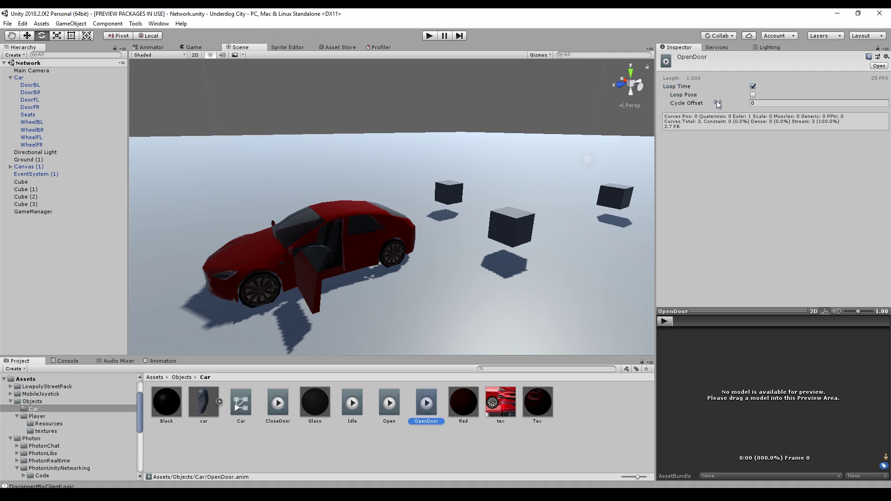
pyautogui.click(753, 86)
pyautogui.click(351, 413)
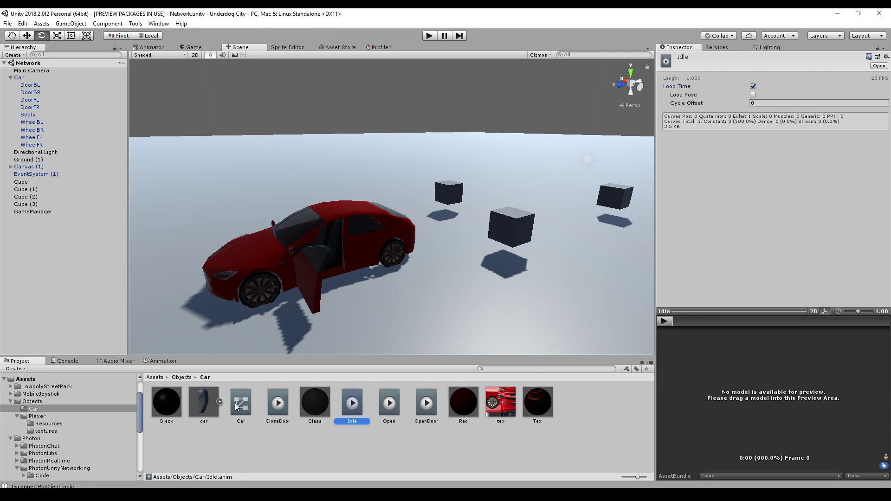
# Open the Car animator controller and move the Idle state clear of Any State.
pyautogui.doubleClick(237, 403)
pyautogui.moveTo(379, 256); pyautogui.dragTo(363, 281, button='middle')
pyautogui.moveTo(511, 244); pyautogui.dragTo(526, 237, button='middle')
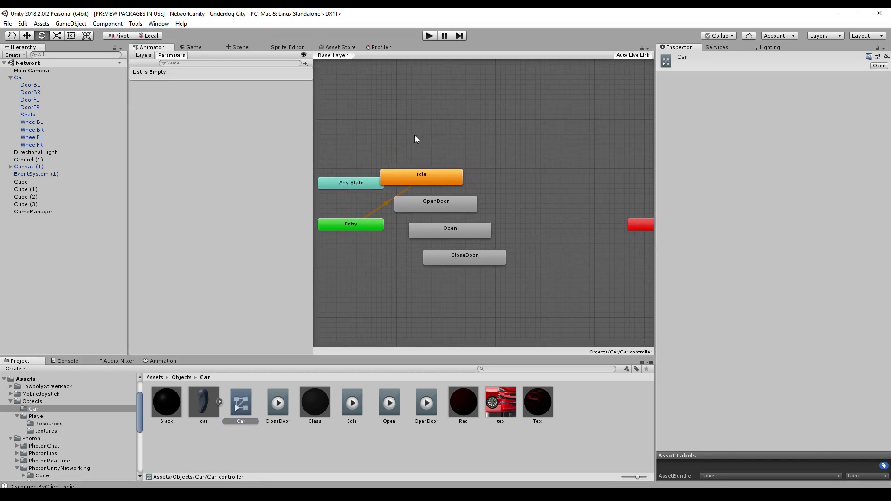
pyautogui.moveTo(471, 137); pyautogui.dragTo(492, 107, button='middle')
pyautogui.moveTo(446, 146); pyautogui.dragTo(518, 137)
pyautogui.moveTo(548, 190); pyautogui.dragTo(542, 195, button='middle')
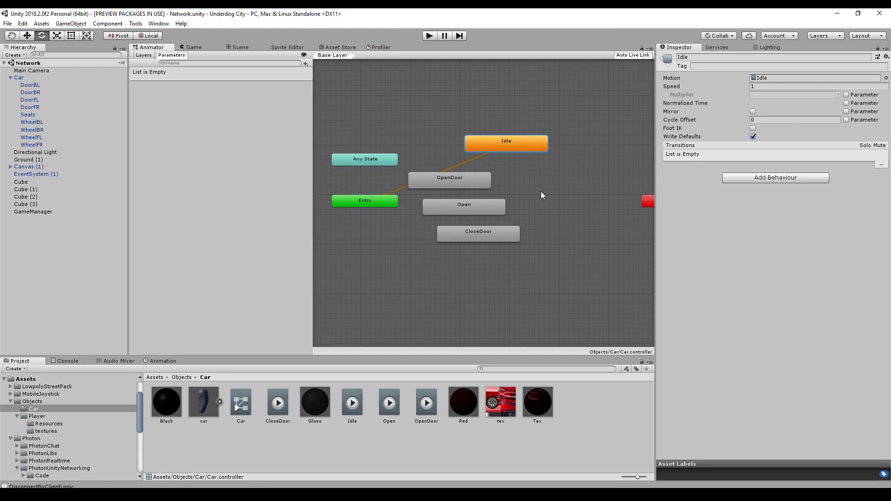
pyautogui.rightClick(364, 204)
pyautogui.click(374, 208)
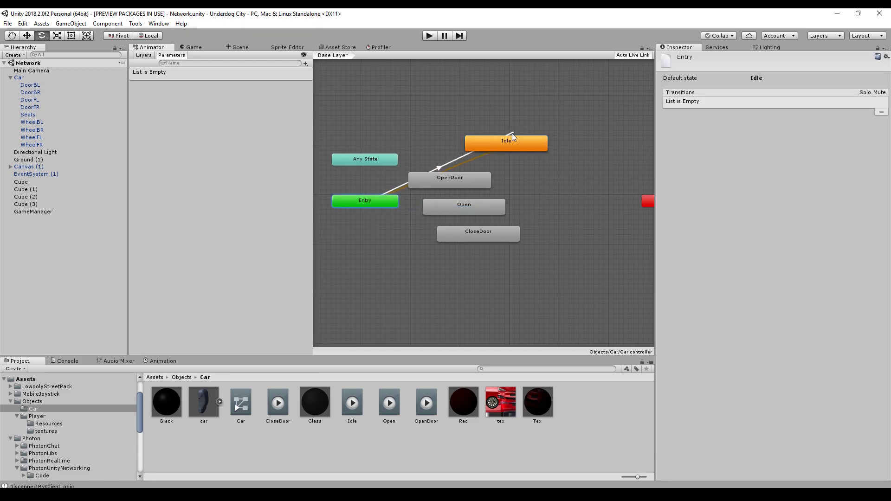
pyautogui.rightClick(388, 130)
pyautogui.click(397, 168)
# Arrange the Idle, OpenDoor, Open and CloseDoor states in a loop with room between them for transitions.
pyautogui.moveTo(498, 143); pyautogui.dragTo(463, 123)
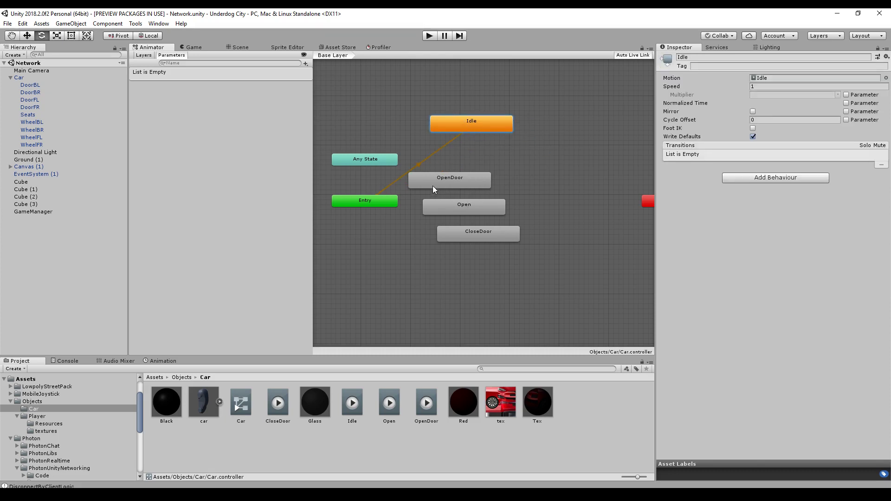
pyautogui.moveTo(456, 177); pyautogui.dragTo(567, 149)
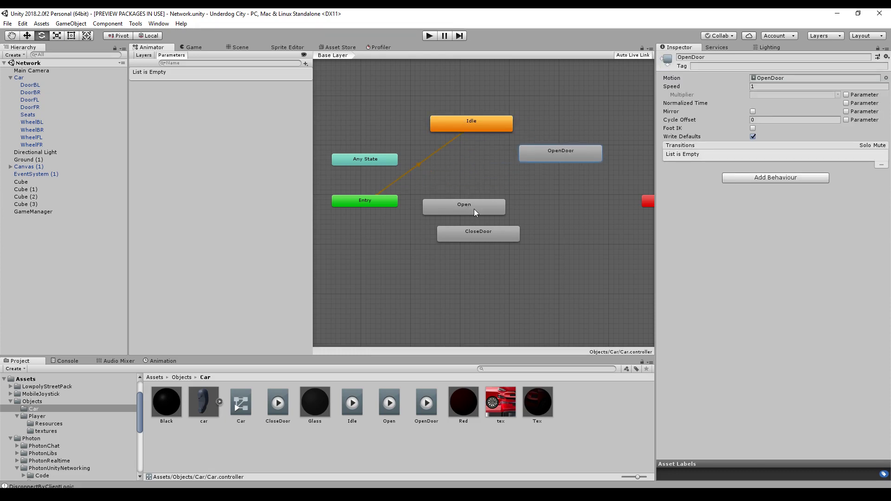
pyautogui.moveTo(474, 208); pyautogui.dragTo(546, 206)
pyautogui.click(486, 233)
pyautogui.moveTo(486, 234); pyautogui.dragTo(444, 237)
pyautogui.moveTo(532, 204); pyautogui.dragTo(562, 219)
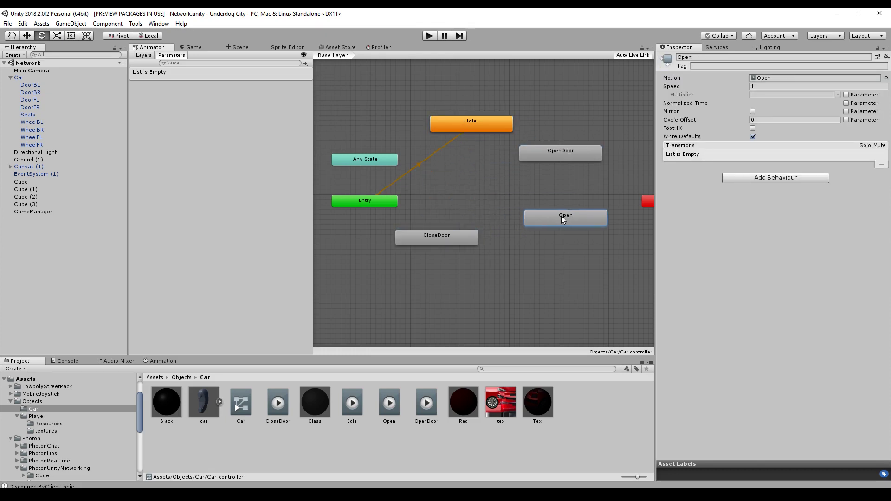
# Create transitions from Idle to OpenDoor and from OpenDoor to Open.
pyautogui.rightClick(481, 123)
pyautogui.click(492, 128)
pyautogui.click(539, 150)
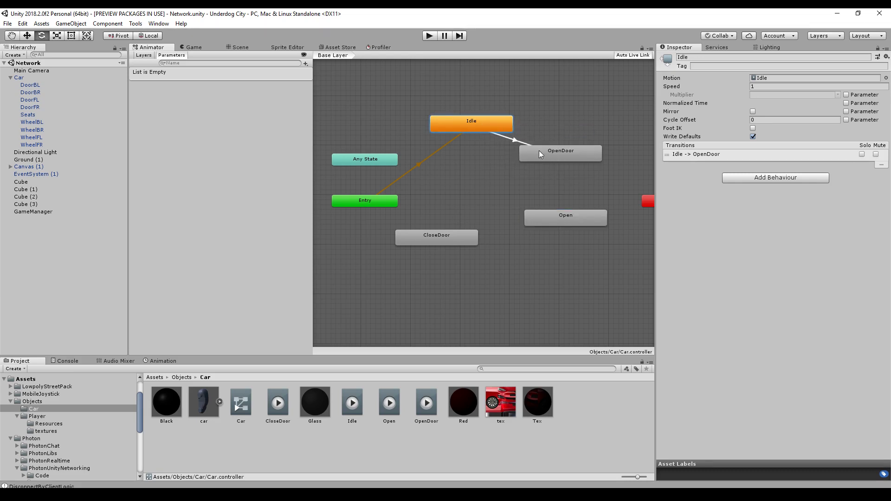
pyautogui.rightClick(557, 154)
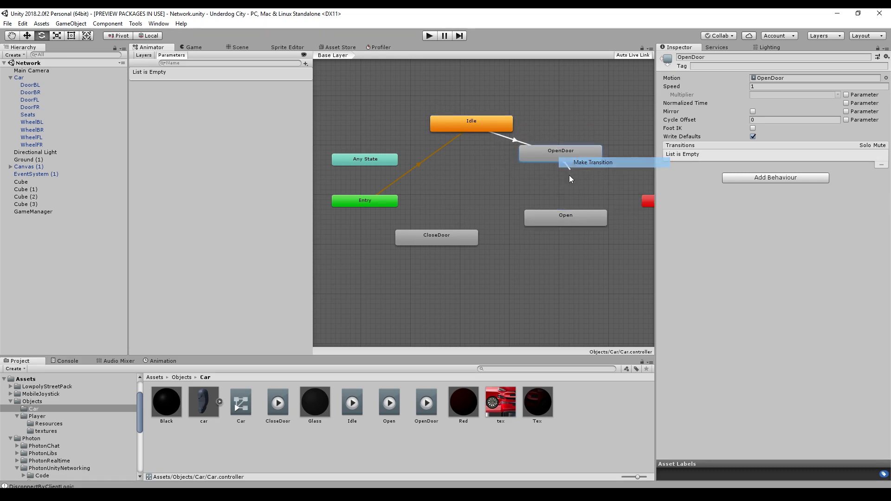
pyautogui.click(571, 162)
pyautogui.click(564, 221)
# Create transitions from Open to CloseDoor and from CloseDoor back to Idle.
pyautogui.rightClick(563, 221)
pyautogui.click(581, 226)
pyautogui.click(451, 239)
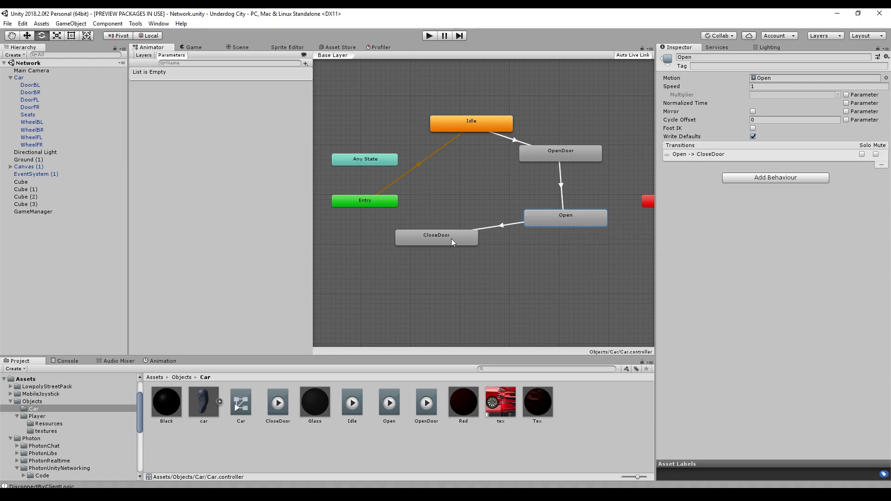
pyautogui.rightClick(424, 238)
pyautogui.click(441, 241)
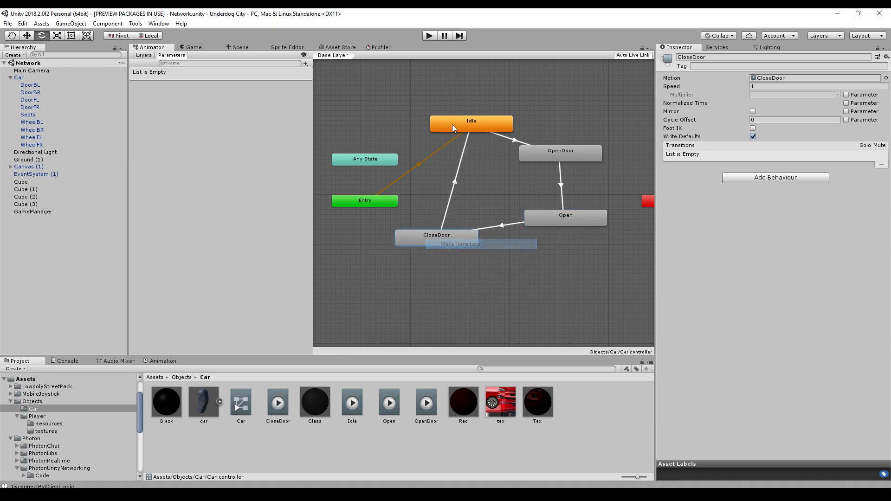
pyautogui.click(462, 124)
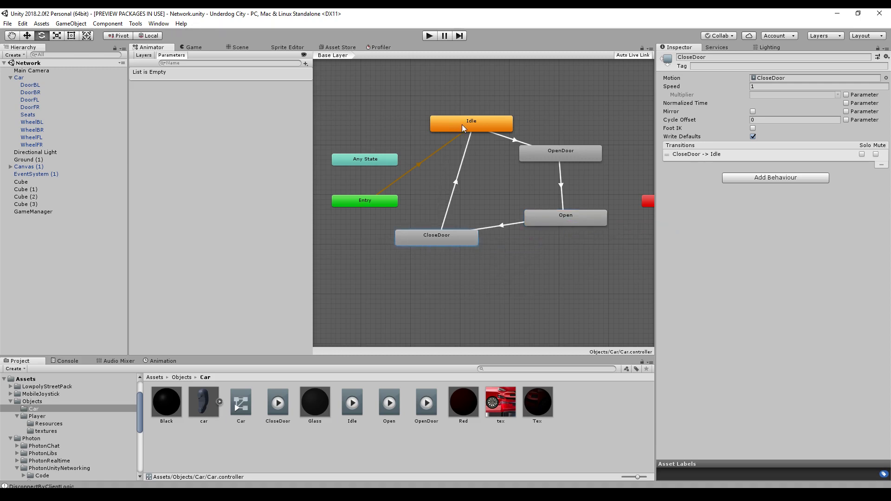
# Add a Bool parameter named Open to the Car animator controller.
pyautogui.click(306, 64)
pyautogui.click(309, 96)
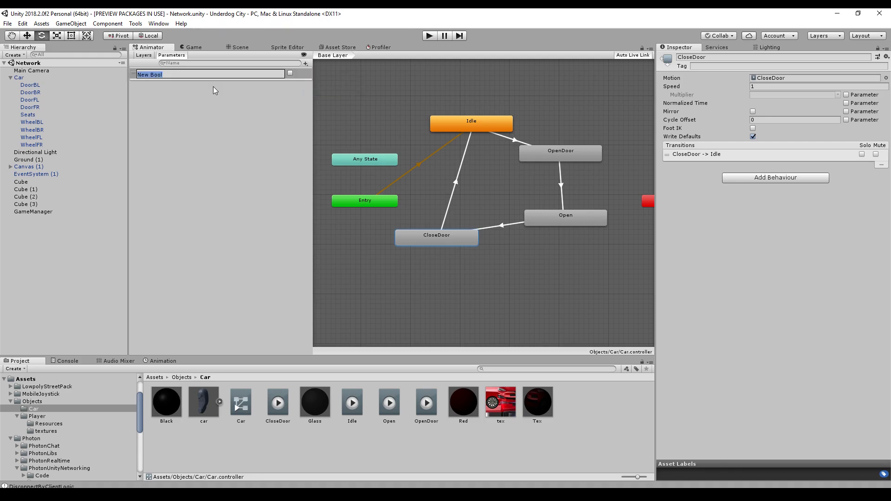
pyautogui.write('Open')
pyautogui.press('Return')
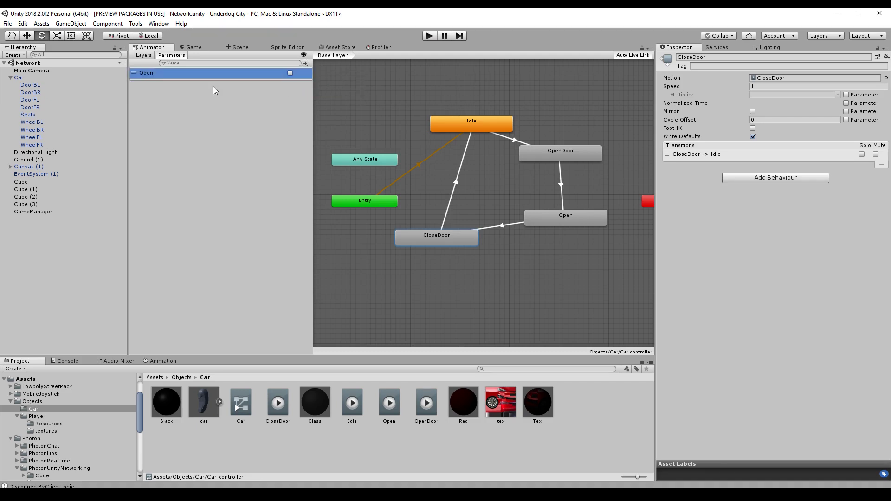
# Add the condition Open true to the Idle to OpenDoor transition and Open false to the Open to CloseDoor transition.
pyautogui.click(515, 141)
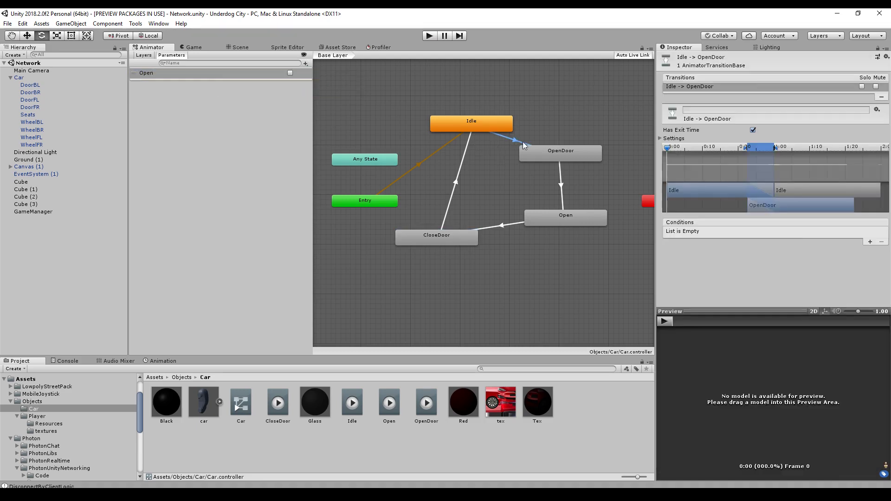
pyautogui.click(870, 242)
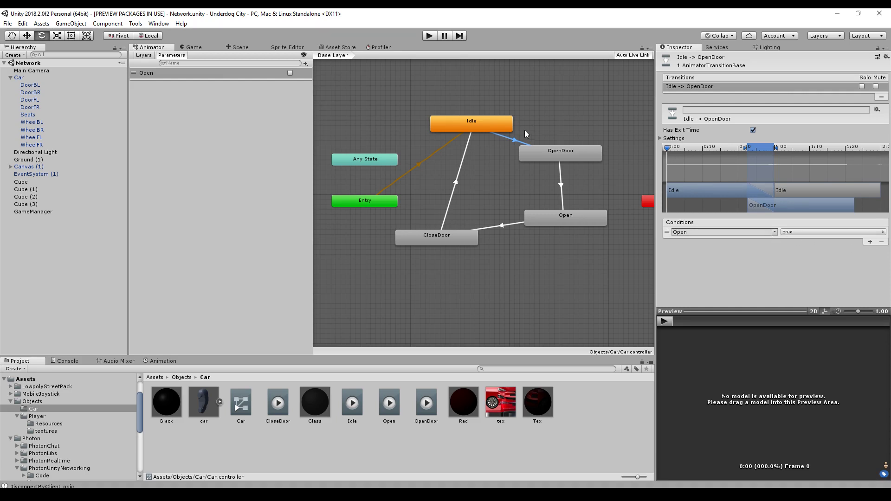
pyautogui.click(560, 185)
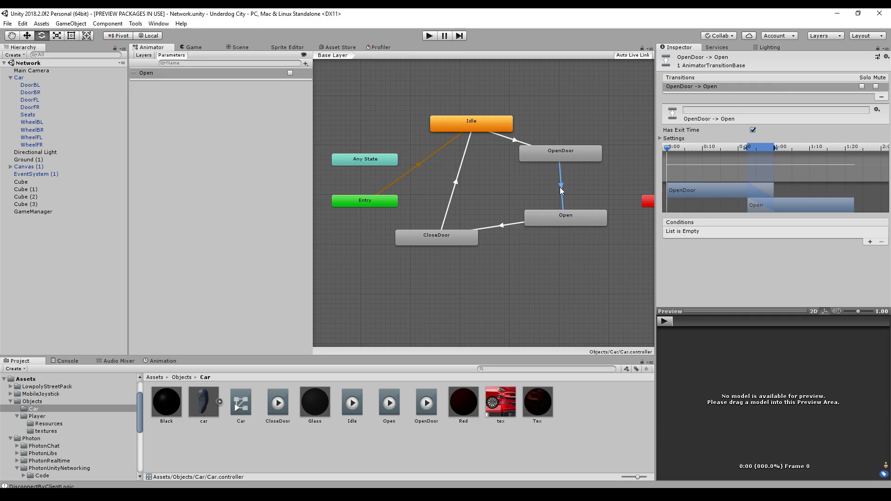
pyautogui.click(505, 225)
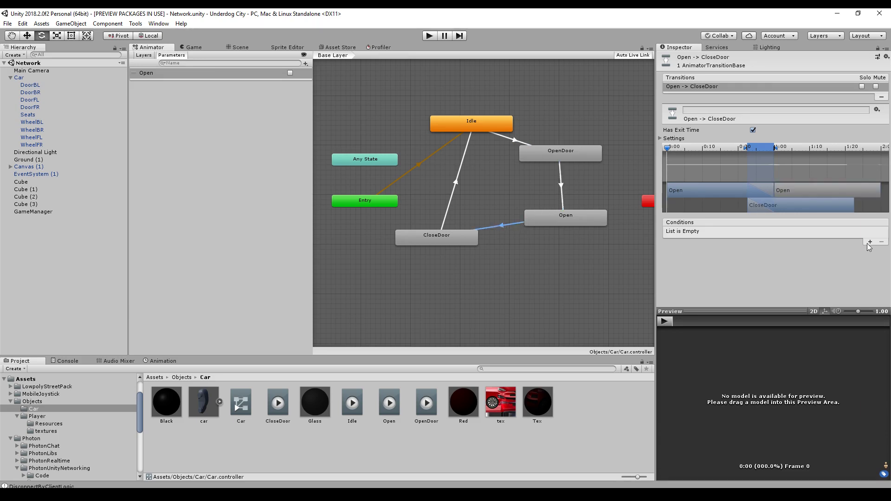
pyautogui.click(870, 242)
pyautogui.click(799, 232)
pyautogui.click(800, 251)
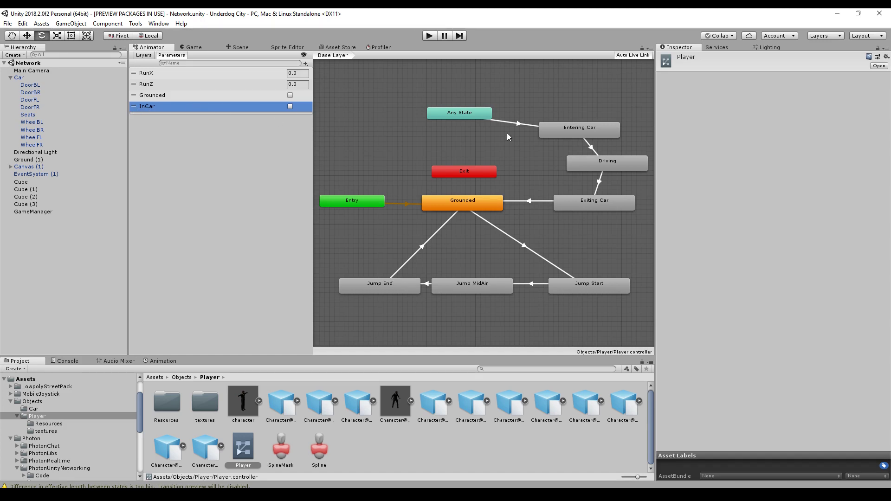
# Shift the Any State node in the Player animator and inspect the transitions into Entering Car, Driving and Exiting Car.
pyautogui.moveTo(453, 116); pyautogui.dragTo(420, 125)
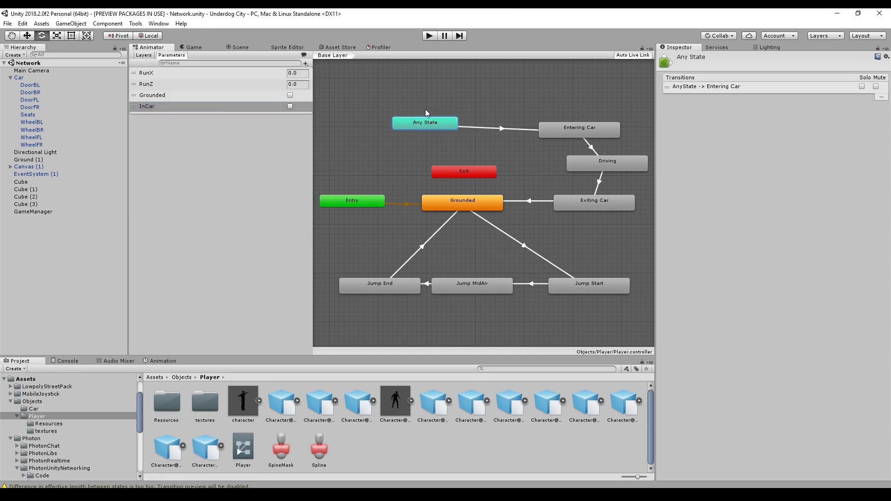
pyautogui.click(486, 128)
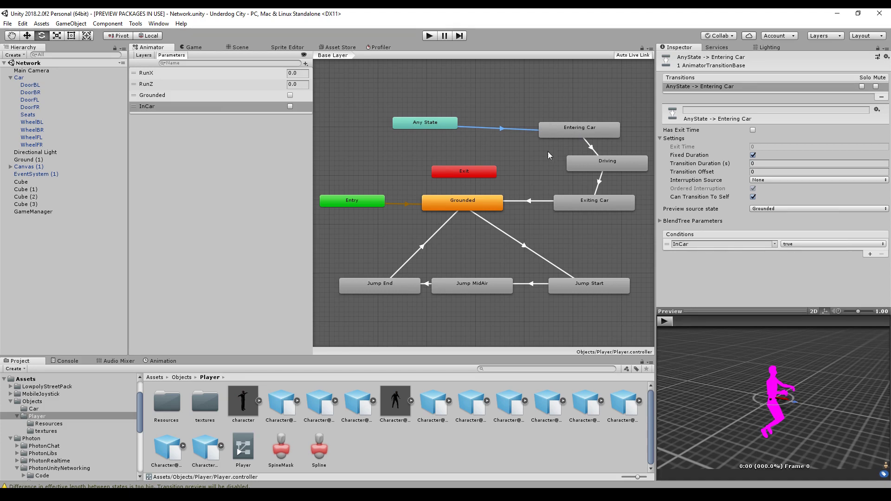
pyautogui.click(590, 147)
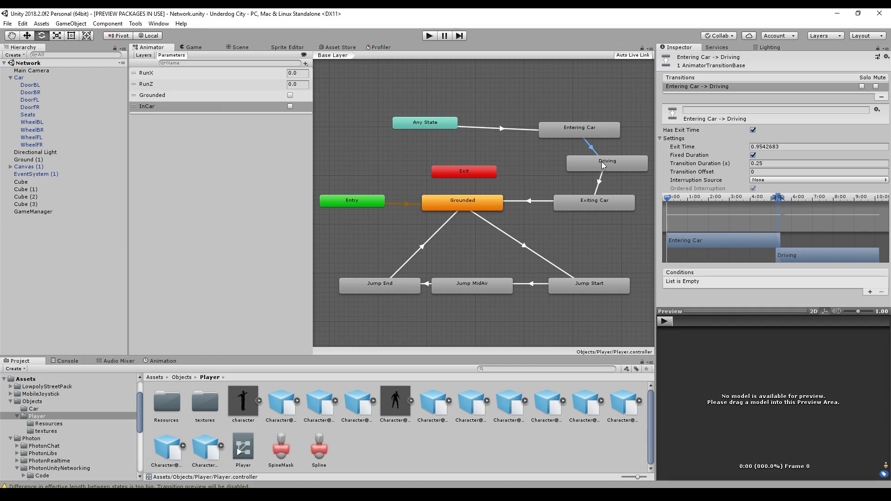
pyautogui.click(599, 183)
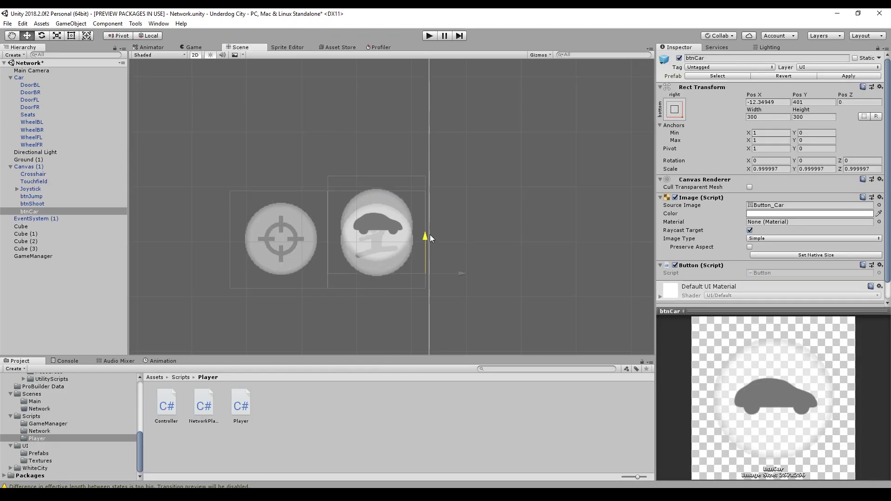
# Move the btnCar button straight up to sit above the jump button, at a Pos Y of about 668.
pyautogui.moveTo(430, 235); pyautogui.dragTo(434, 154)
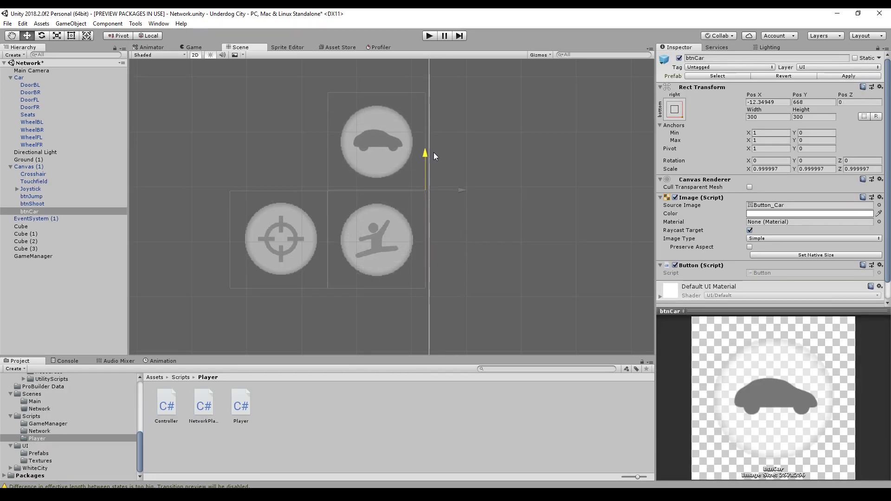
# Create an empty child of the Car named AnimEnterPosition and place it beside the car's left side at X -0.0222, Y -0.00564, Z 0.
pyautogui.click(206, 47)
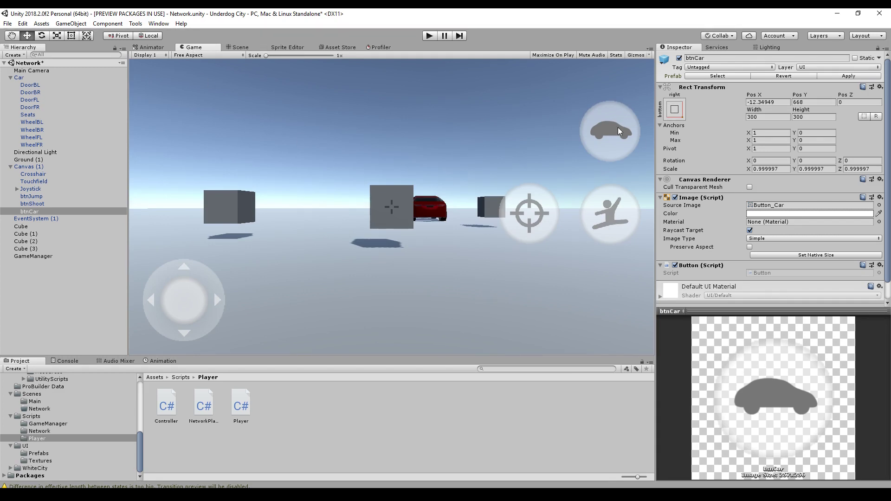
pyautogui.doubleClick(28, 79)
pyautogui.rightClick(29, 78)
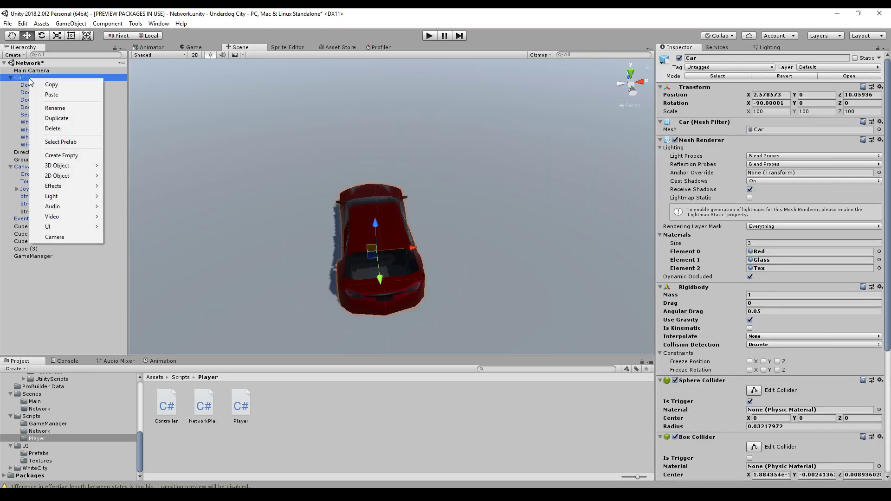
pyautogui.click(65, 154)
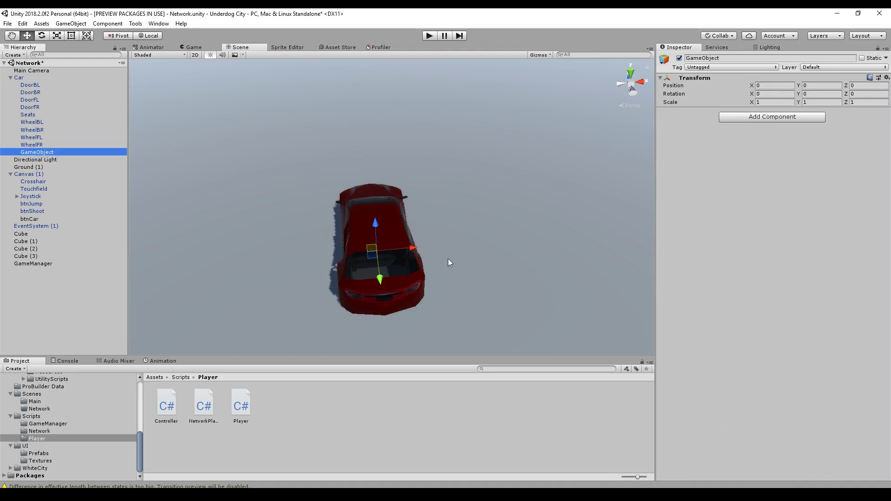
pyautogui.click(720, 58)
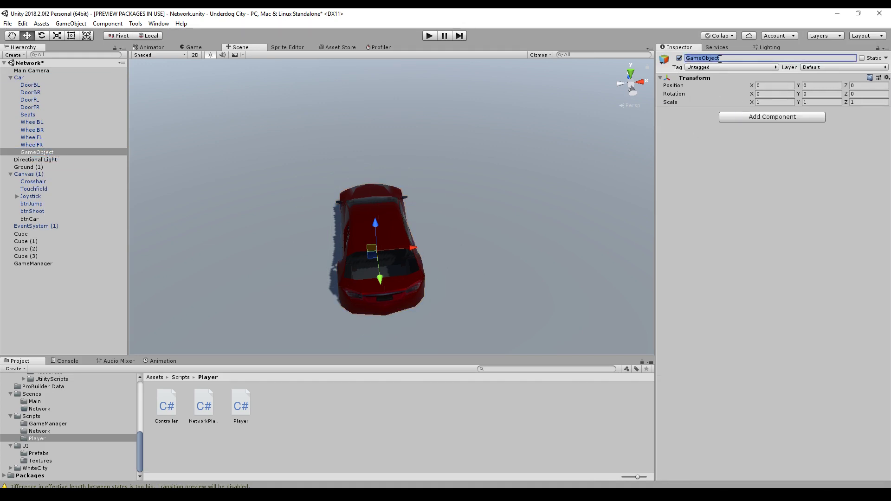
pyautogui.write('E')
pyautogui.press('BackSpace')
pyautogui.press('BackSpace')
pyautogui.write('AnimEnterPos')
pyautogui.write('ition')
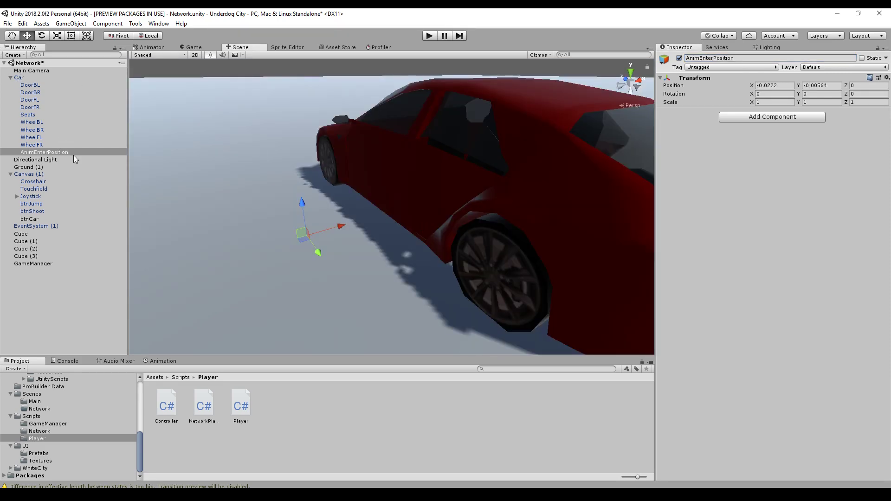
pyautogui.moveTo(419, 209); pyautogui.dragTo(340, 237, button='middle')
pyautogui.keyDown('alt'); pyautogui.moveTo(293, 205); pyautogui.dragTo(466, 224); pyautogui.keyUp('alt')
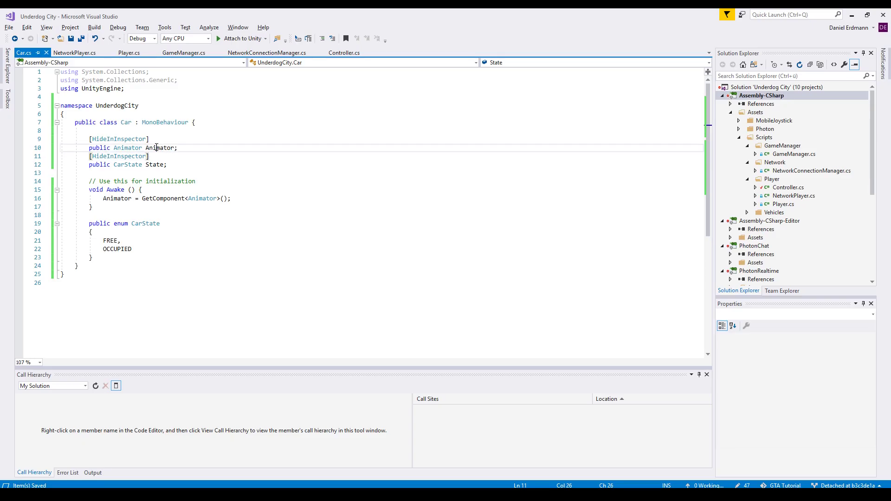
# In Visual Studio, review the Animator and State fields and CarState enum in Car.cs, plus the PlayerState enum in Player.cs.
pyautogui.click(157, 148)
pyautogui.moveTo(166, 199)
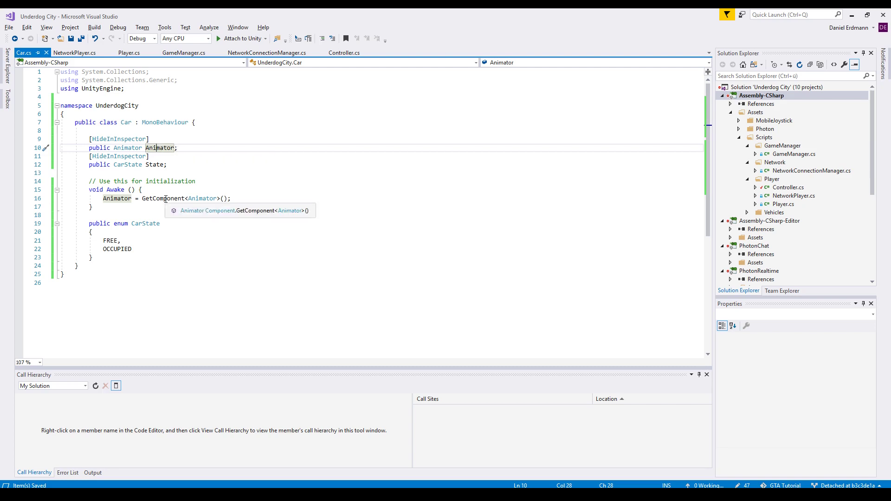
pyautogui.click(153, 165)
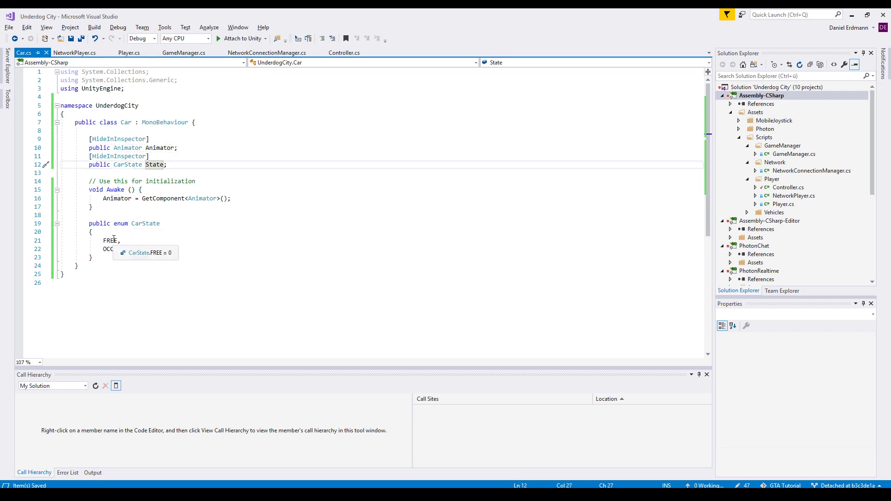
pyautogui.click(117, 241)
pyautogui.click(115, 250)
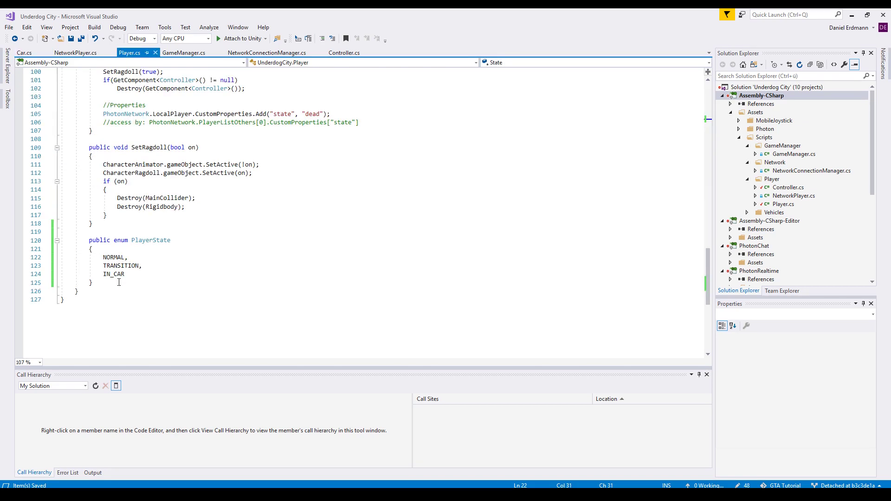
pyautogui.click(140, 243)
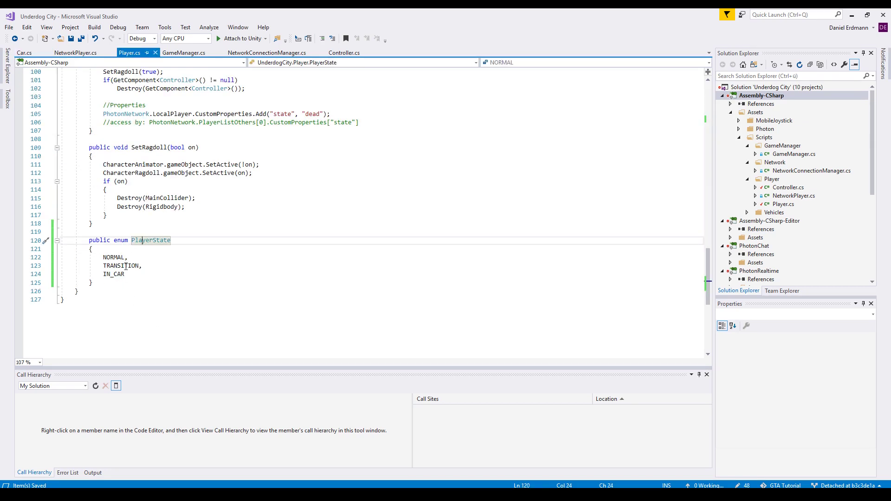
pyautogui.click(114, 257)
pyautogui.doubleClick(121, 266)
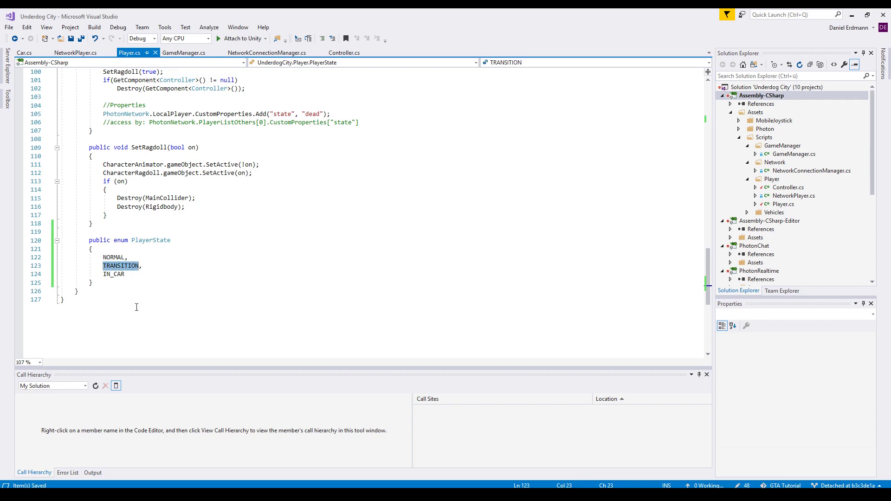
pyautogui.click(114, 275)
pyautogui.doubleClick(114, 274)
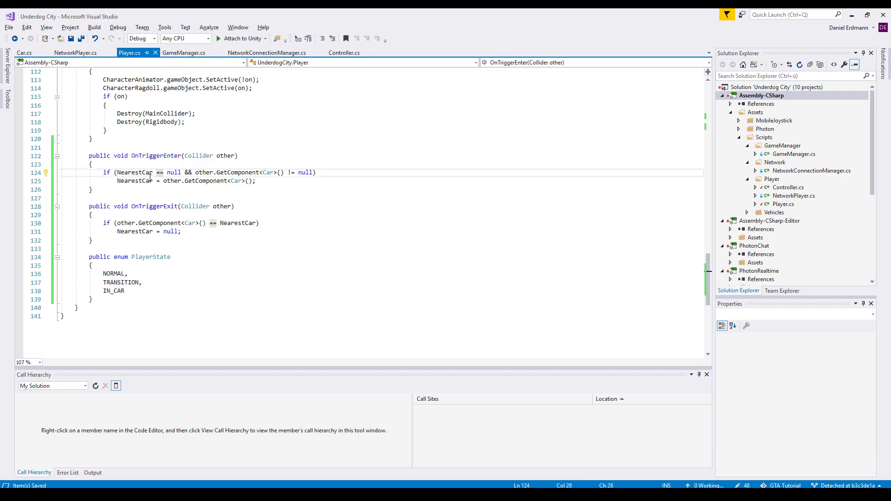
# Examine how OnTriggerEnter and OnTriggerExit in Player.cs assign and clear NearestCar.
pyautogui.moveTo(148, 181)
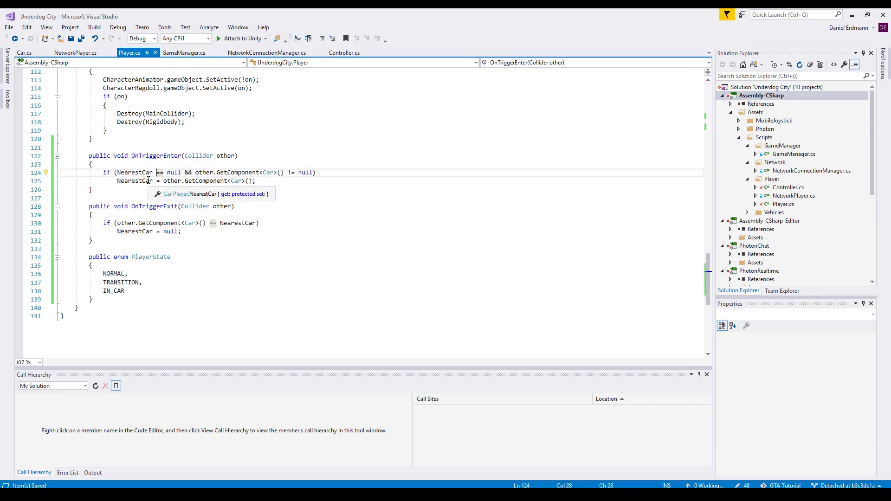
pyautogui.doubleClick(155, 156)
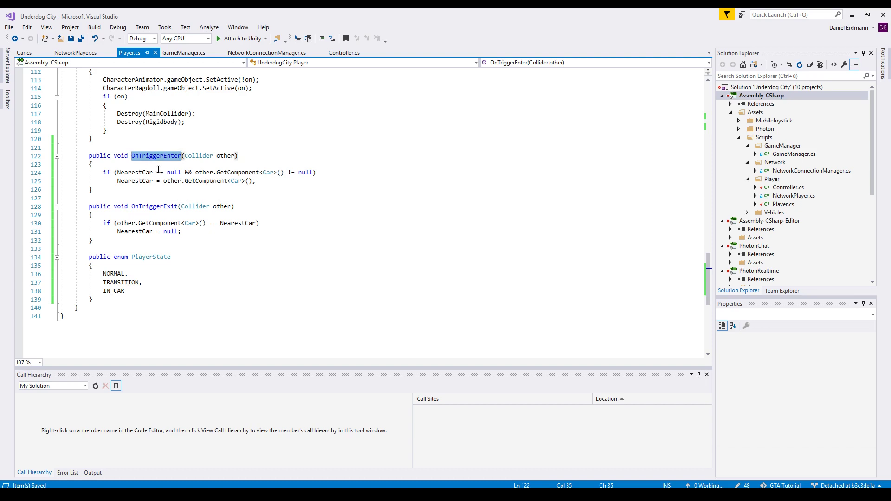
pyautogui.doubleClick(151, 207)
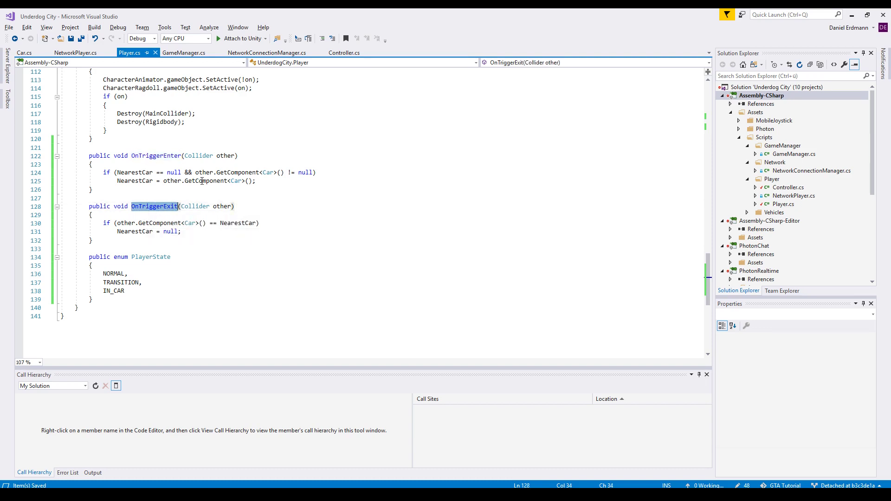
pyautogui.click(132, 173)
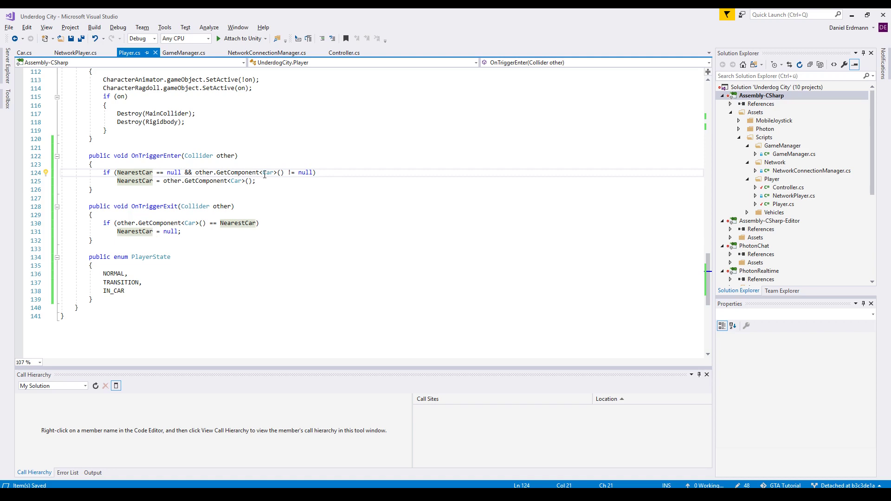
pyautogui.doubleClick(265, 173)
pyautogui.doubleClick(129, 181)
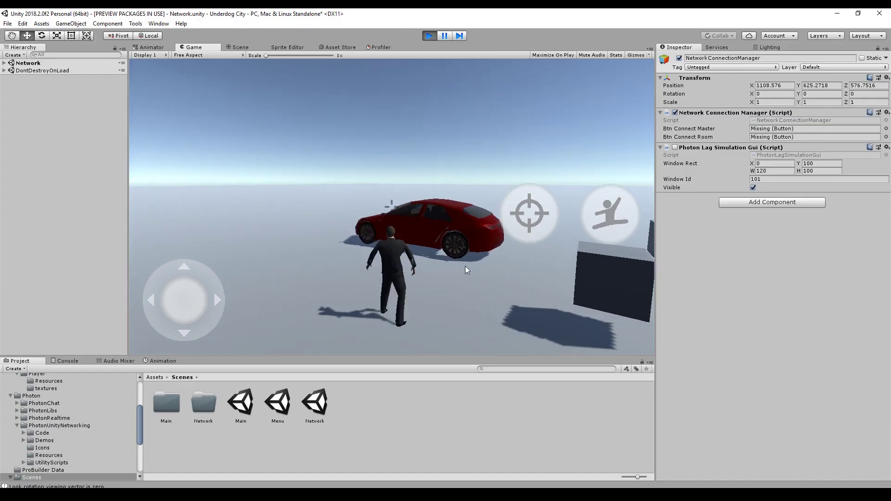
# In the running Unity game, walk the player towards and away from the car to check the car button's visibility.
pyautogui.press('w')
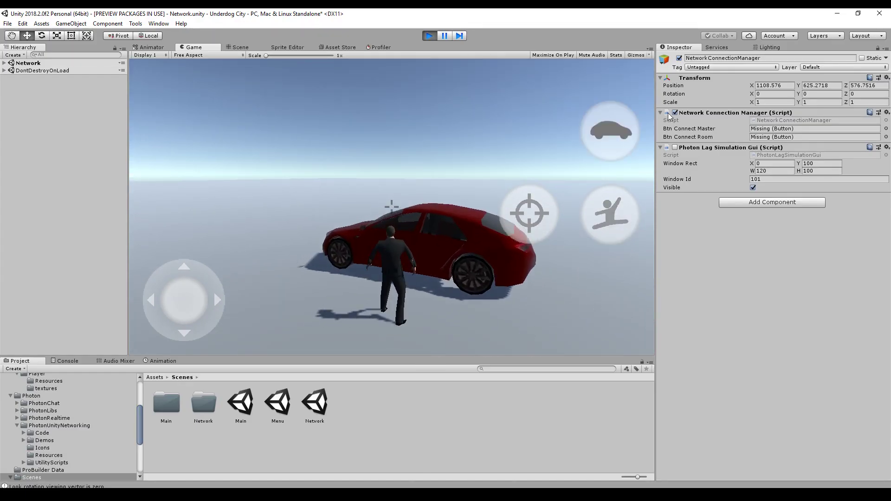
pyautogui.press('s')
pyautogui.moveTo(435, 255); pyautogui.dragTo(404, 302)
pyautogui.press('w')
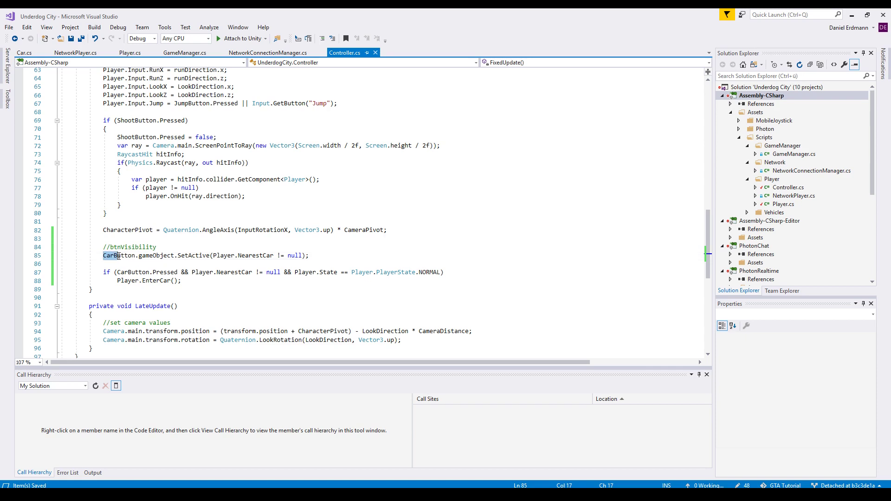
# In Visual Studio, examine the CarButton visibility line and the condition for calling EnterCar in Controller.cs.
pyautogui.moveTo(103, 255); pyautogui.dragTo(149, 256)
pyautogui.moveTo(214, 256); pyautogui.dragTo(275, 256)
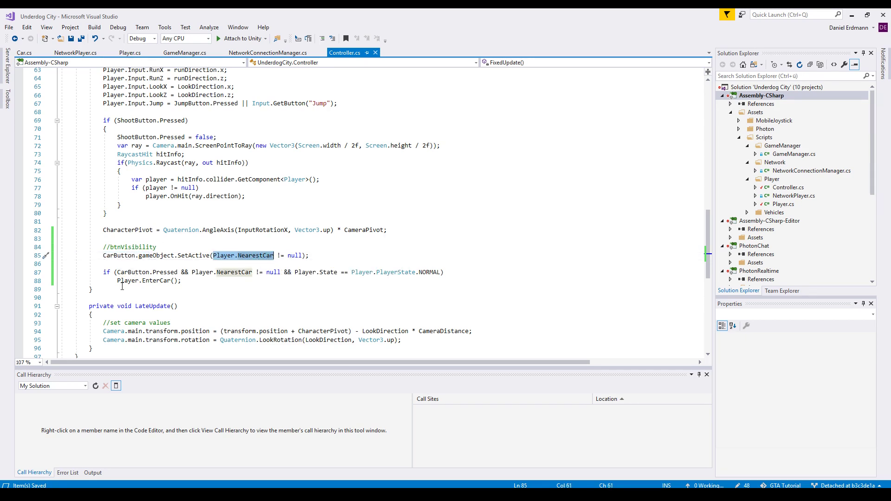
pyautogui.moveTo(117, 272); pyautogui.dragTo(178, 272)
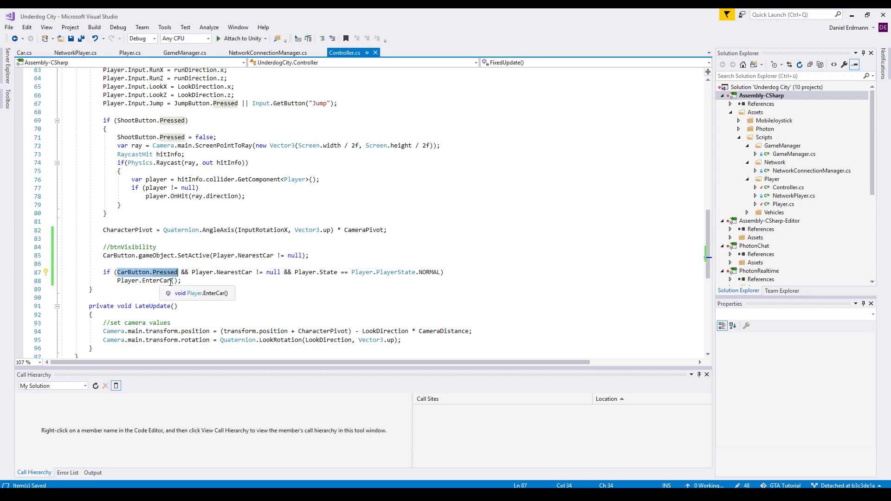
pyautogui.moveTo(192, 273); pyautogui.dragTo(338, 273)
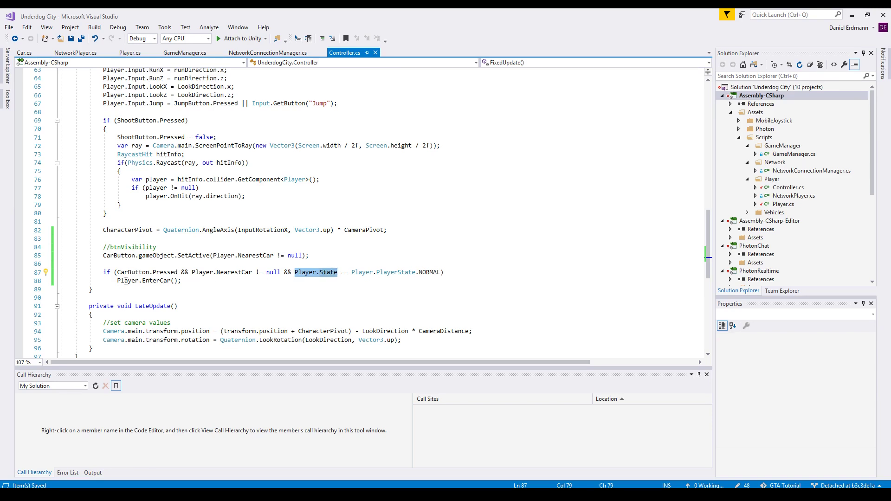
# Go to the definition of EnterCar in Player.cs and examine its entry condition and state assignments.
pyautogui.click(160, 281)
pyautogui.press('F12')
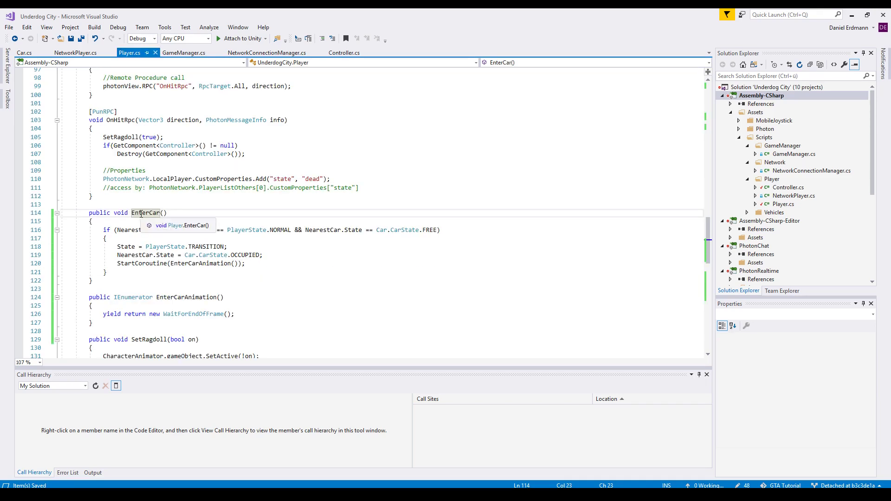
pyautogui.moveTo(117, 230); pyautogui.dragTo(437, 230)
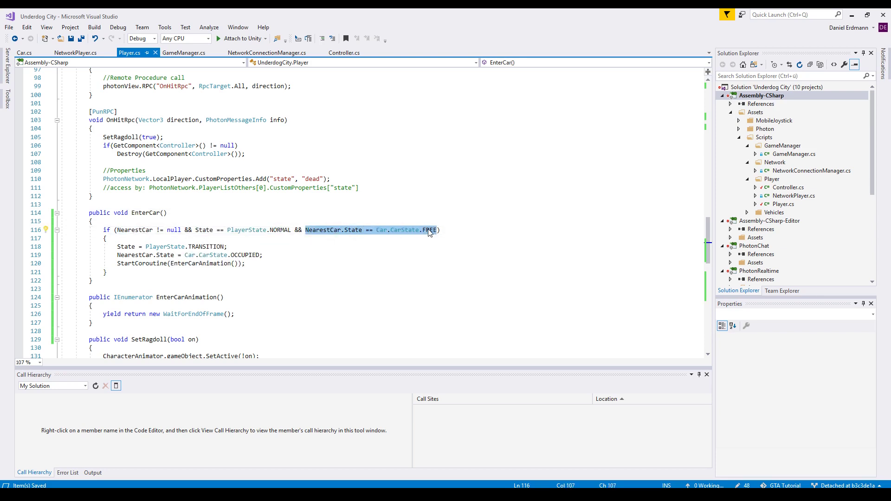
pyautogui.click(135, 246)
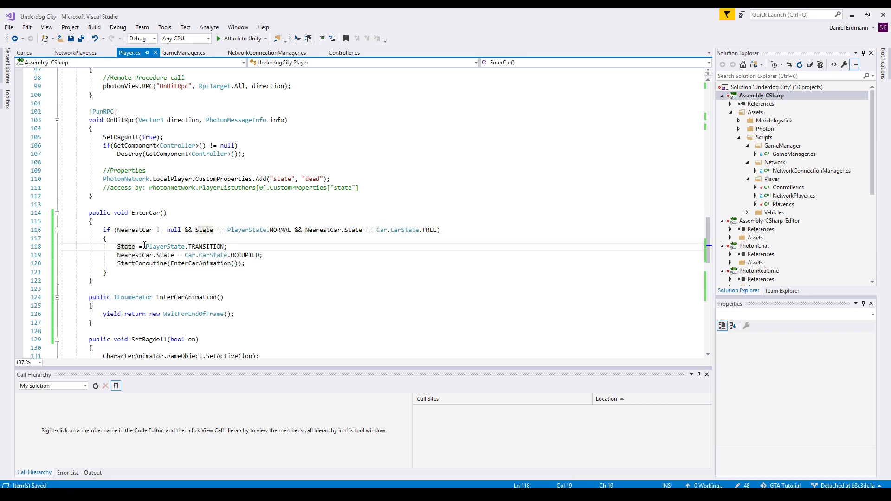
pyautogui.click(239, 247)
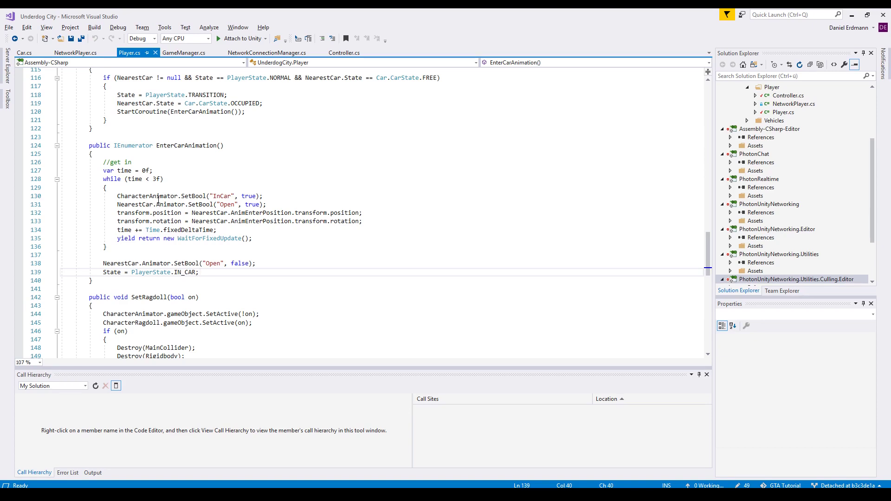
# Examine the EnterCarAnimation coroutine's timed loop, the InCar and Open animator bools, and the position and rotation assignments.
pyautogui.click(129, 170)
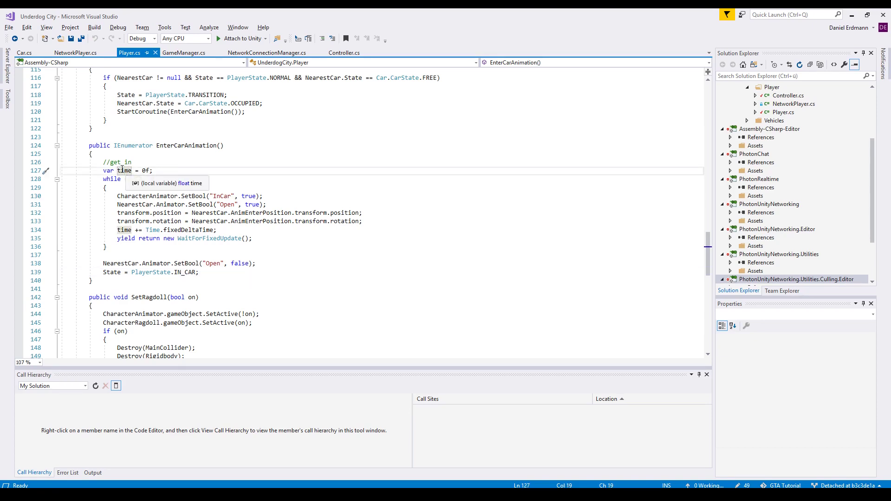
pyautogui.moveTo(117, 231); pyautogui.dragTo(219, 231)
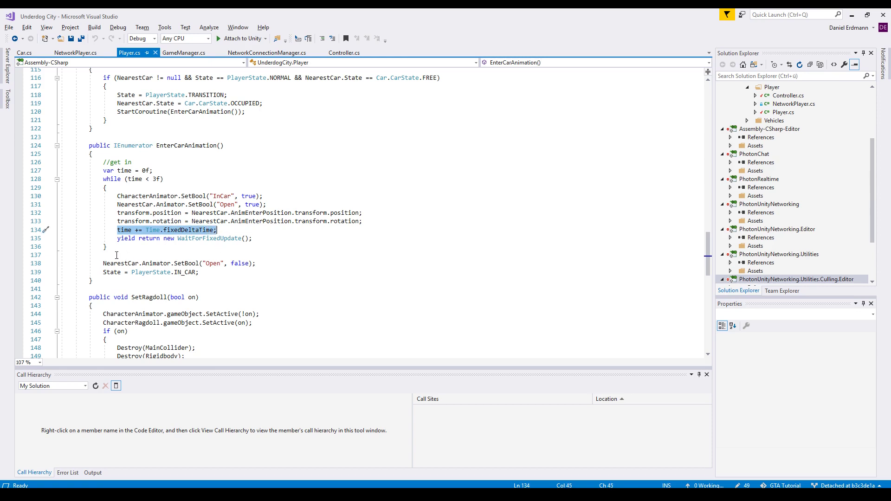
pyautogui.click(107, 171)
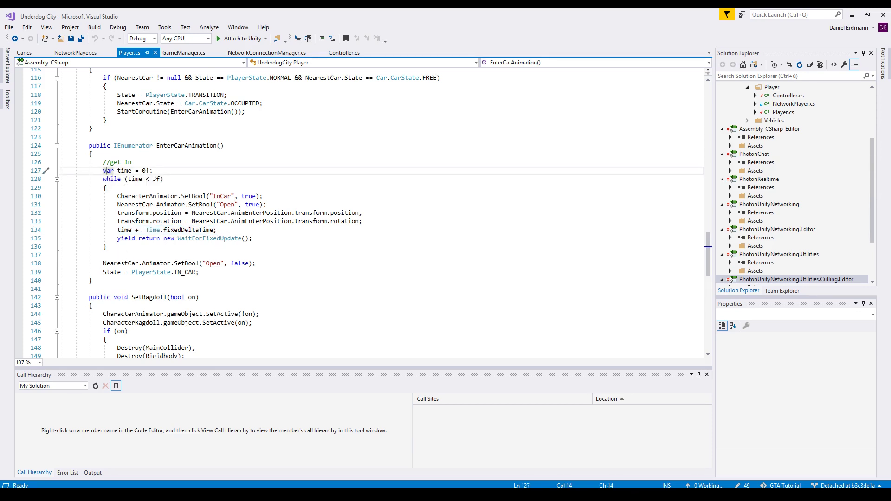
pyautogui.moveTo(164, 180); pyautogui.dragTo(124, 180)
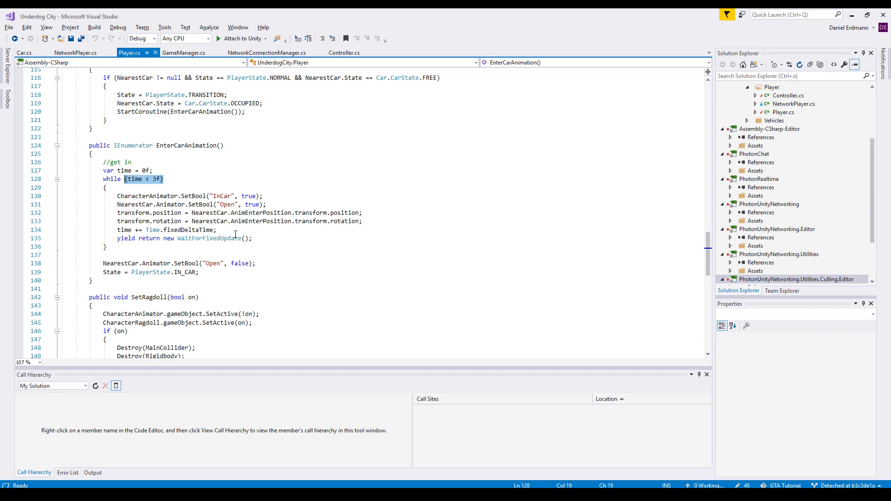
pyautogui.moveTo(218, 231); pyautogui.dragTo(116, 230)
pyautogui.click(272, 240)
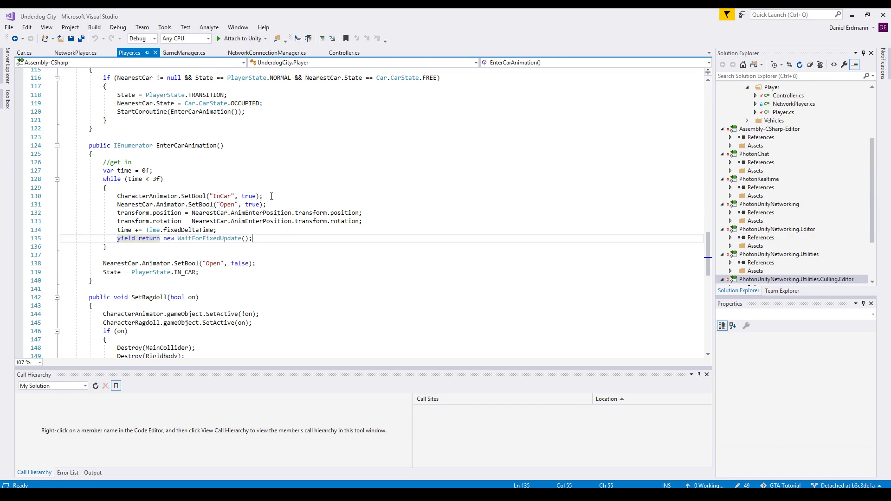
pyautogui.moveTo(271, 197); pyautogui.dragTo(207, 197)
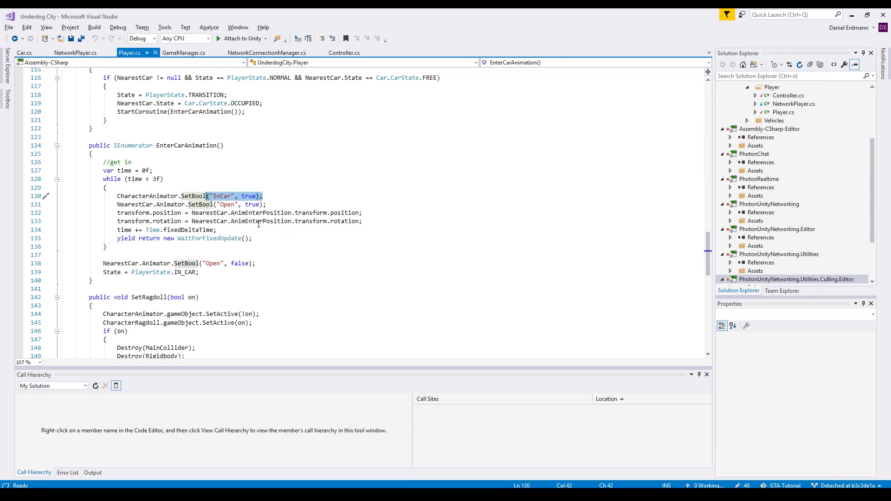
pyautogui.moveTo(278, 205); pyautogui.dragTo(116, 206)
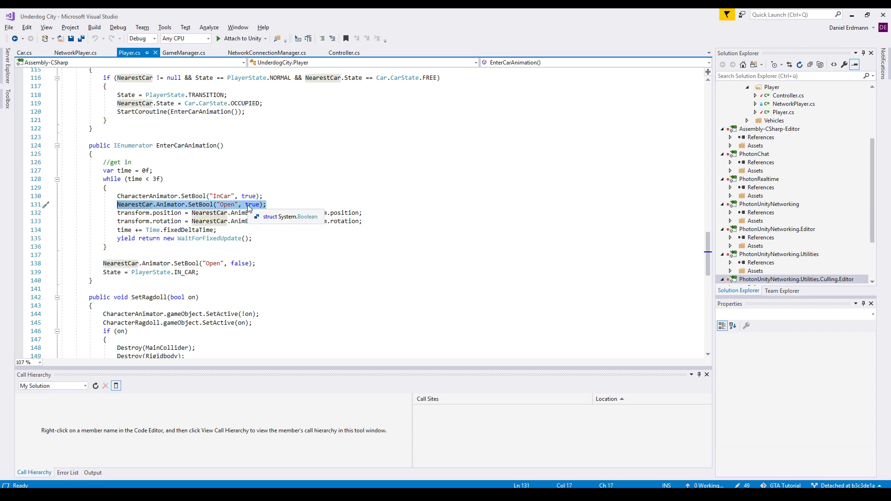
pyautogui.press('End')
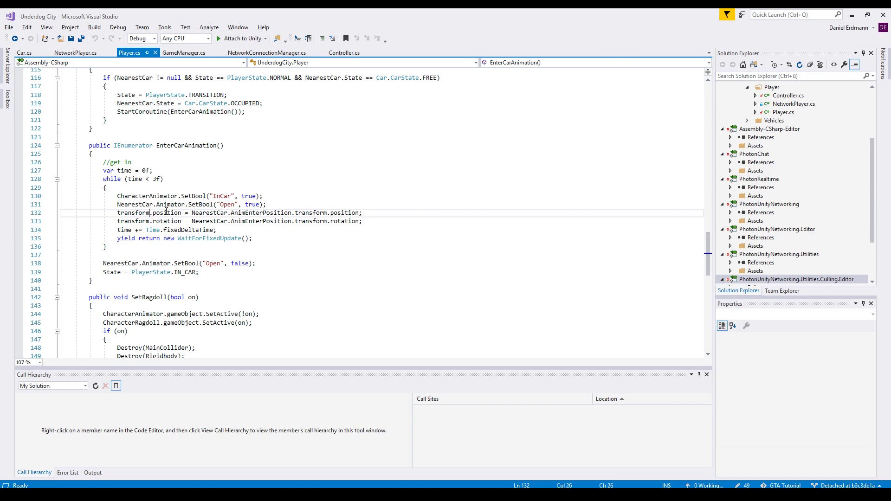
pyautogui.click(163, 221)
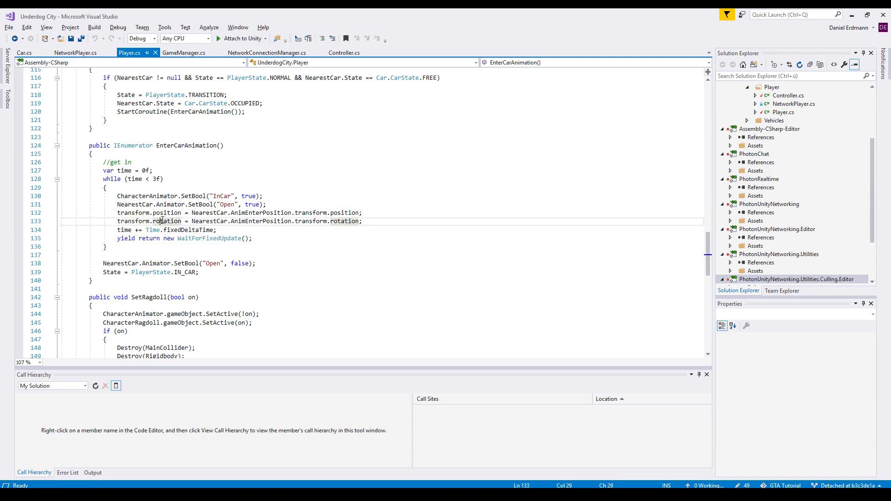
# Examine the AnimEnterPosition assignment and the line after the loop that sets the car animator's Open bool to false.
pyautogui.click(264, 212)
pyautogui.click(103, 263)
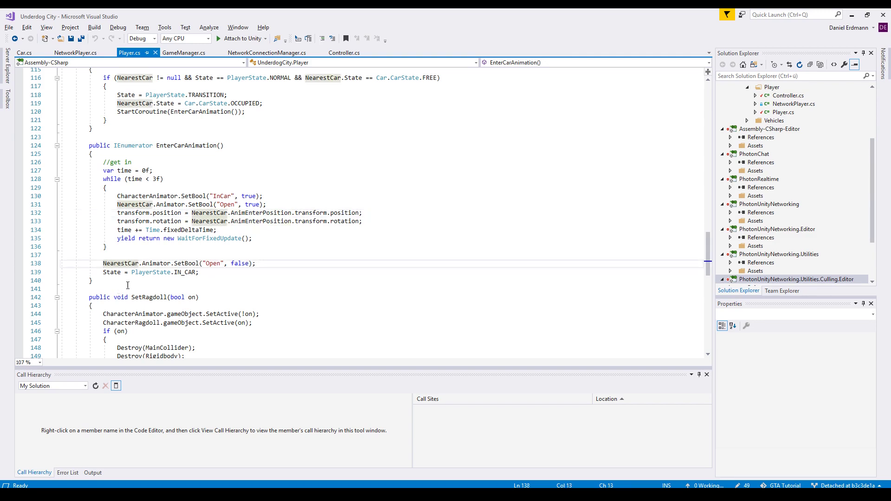
pyautogui.click(209, 263)
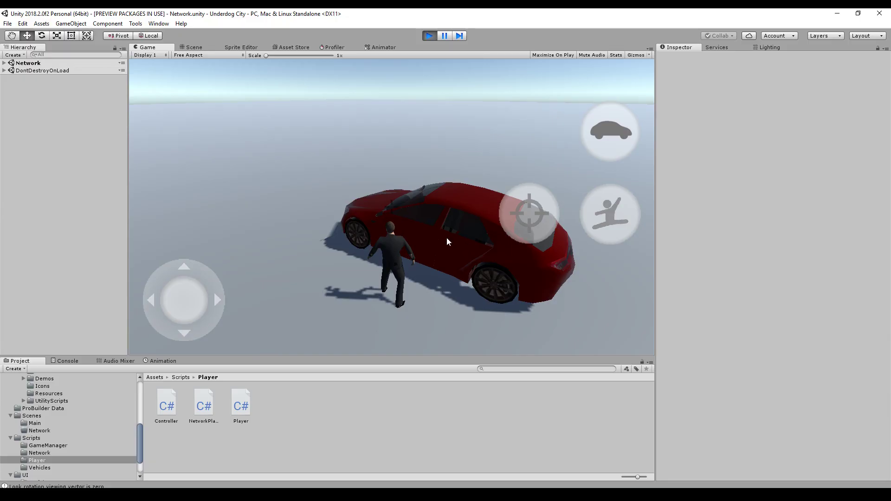
# Switch to the running Unity game and have the player enter the car to check the entry animation.
pyautogui.click(618, 134)
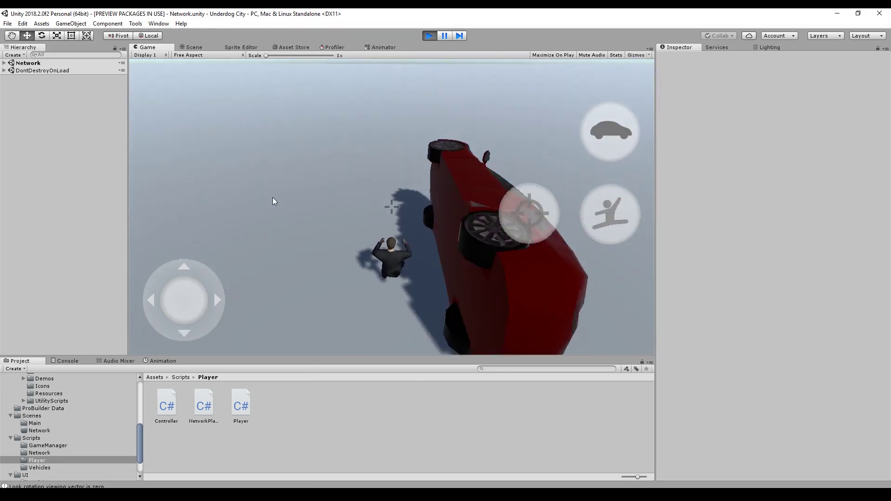
pyautogui.moveTo(457, 197); pyautogui.dragTo(510, 159)
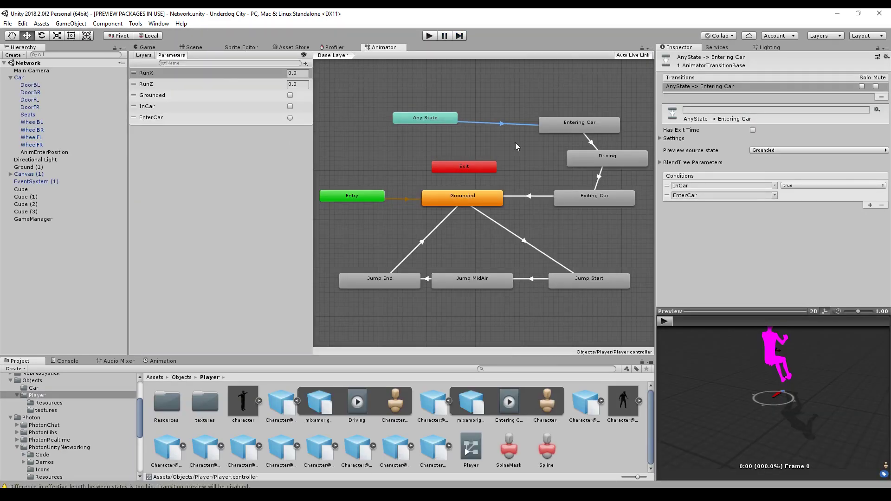
# Examine the player animator's Any State to Entering Car transition and its InCar and EnterCar conditions.
pyautogui.moveTo(428, 119); pyautogui.dragTo(414, 135)
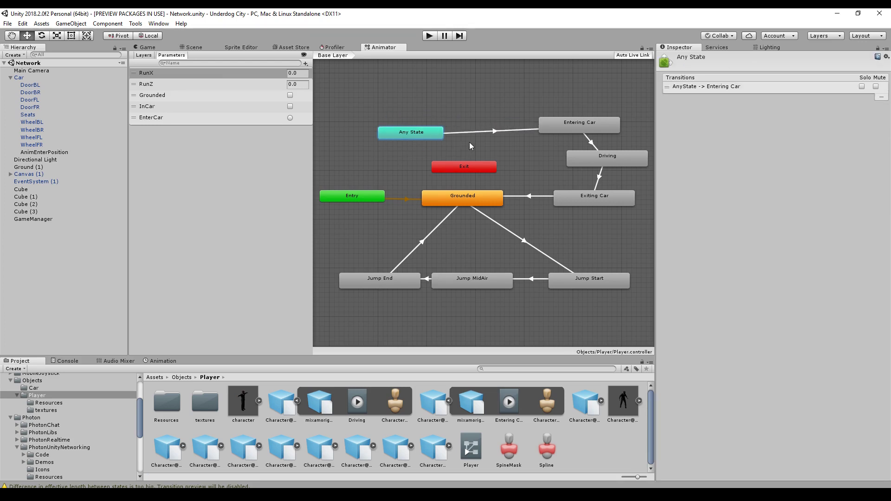
pyautogui.click(520, 131)
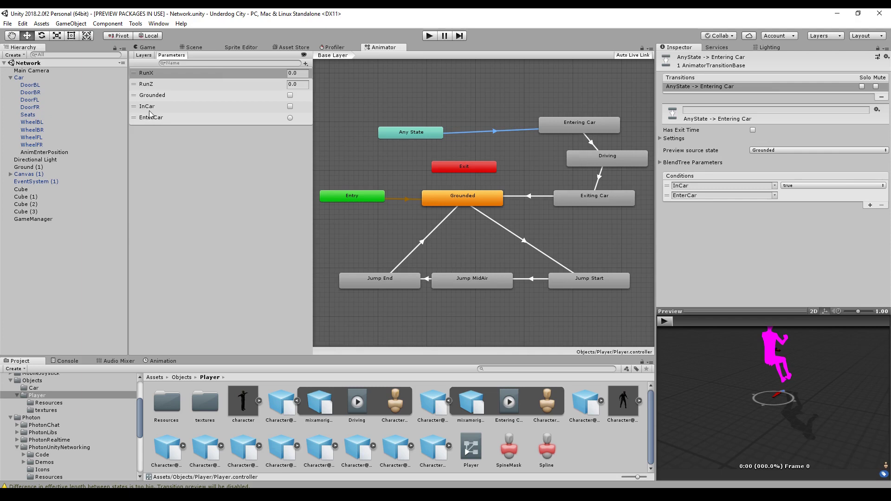
pyautogui.moveTo(429, 135); pyautogui.dragTo(447, 119)
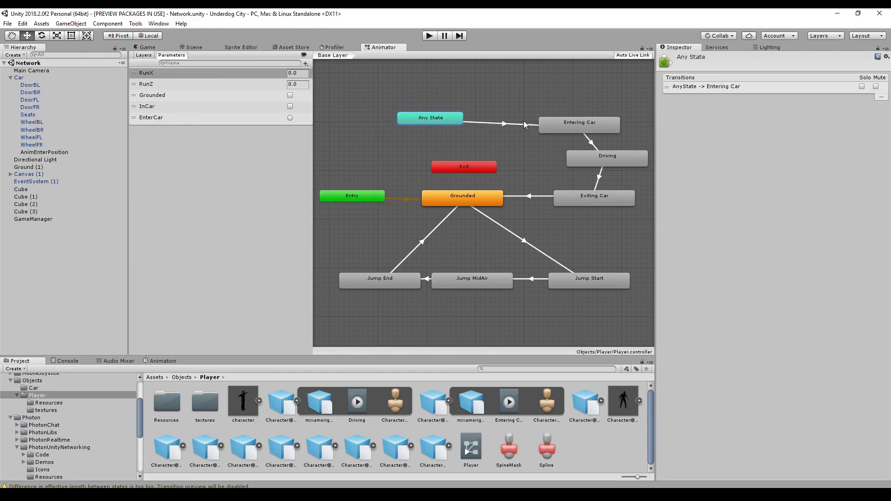
pyautogui.click(508, 125)
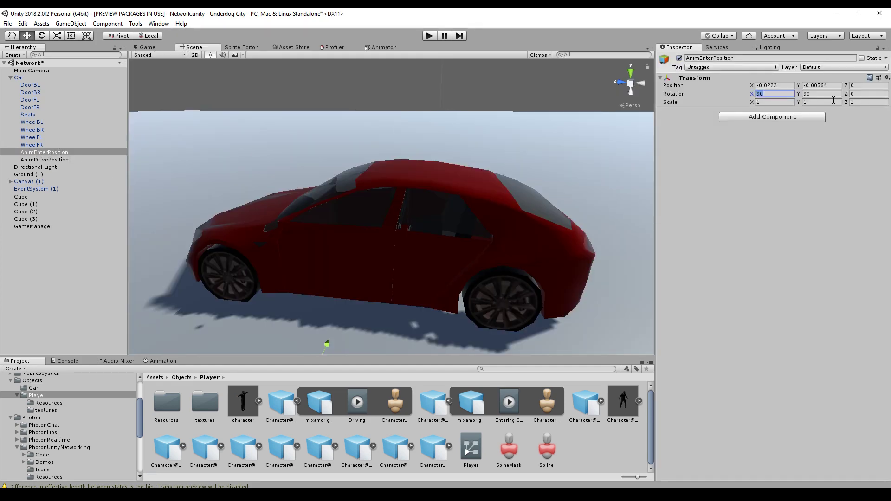
# Inspect the transforms and scene placement of the car's AnimEnterPosition and AnimDrivePosition objects.
pyautogui.click(834, 95)
pyautogui.click(47, 160)
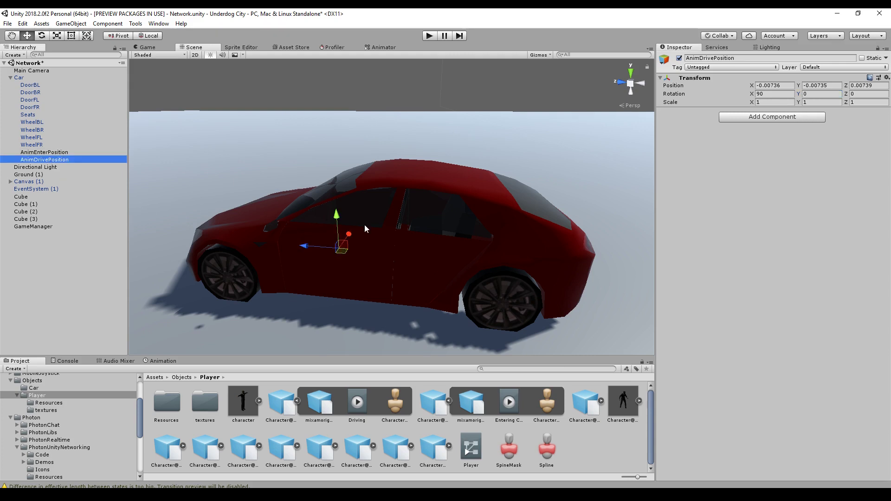
pyautogui.press('a')
pyautogui.moveTo(388, 250); pyautogui.dragTo(418, 225, button='right')
pyautogui.click(61, 153)
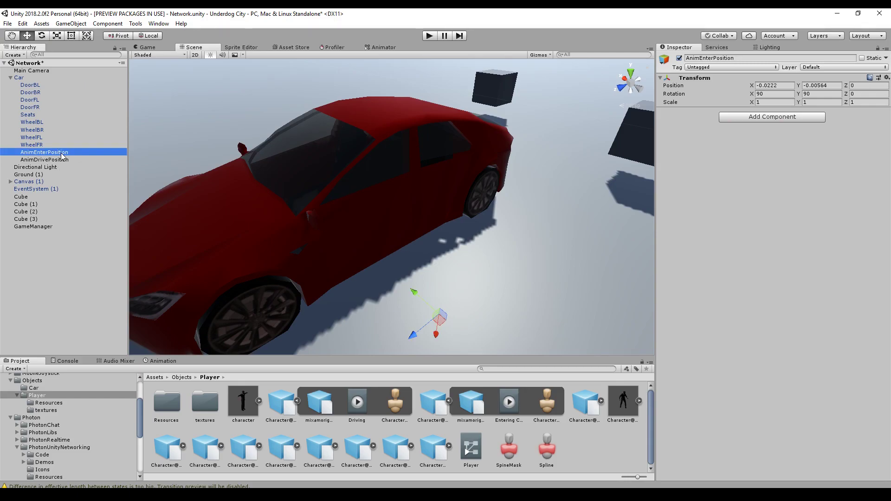
# Switch to Visual Studio and examine the Lerp lines in EnterCarAnimation, including AnimDrivePosition and the time / 3f argument.
pyautogui.hotkey('alt', 'Tab')
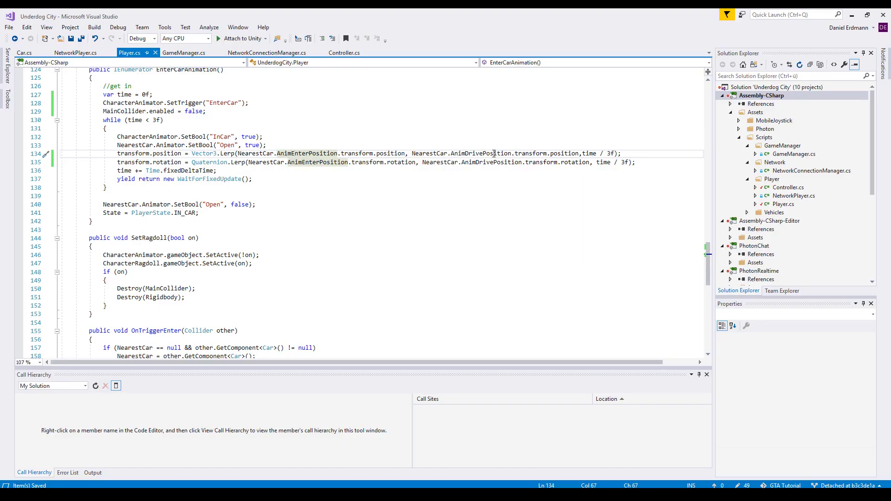
pyautogui.click(478, 154)
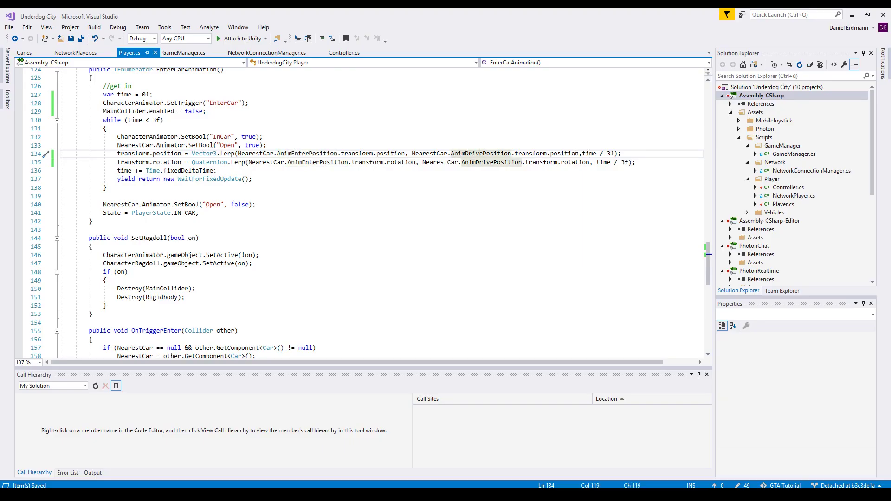
pyautogui.moveTo(584, 153); pyautogui.dragTo(615, 162)
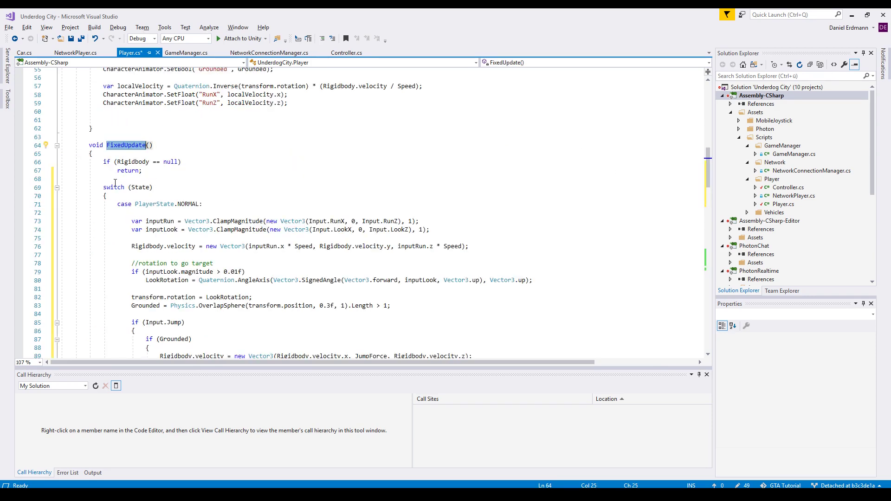
# Examine FixedUpdate's switch on State in Player.cs, covering the PlayerState.NORMAL movement code and the PlayerState.IN_CAR case.
pyautogui.doubleClick(149, 205)
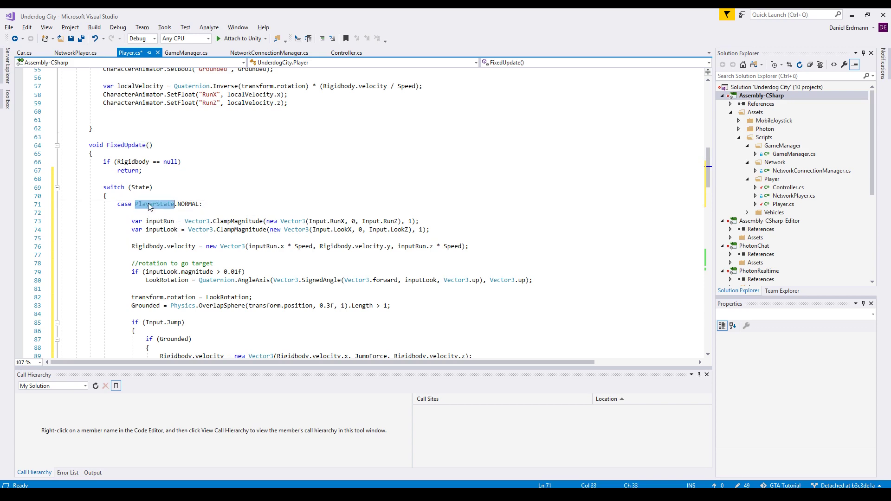
pyautogui.moveTo(149, 204); pyautogui.dragTo(255, 195)
pyautogui.scroll(-1, 232, 188)
pyautogui.click(213, 182)
pyautogui.scroll(-2, 250, 189)
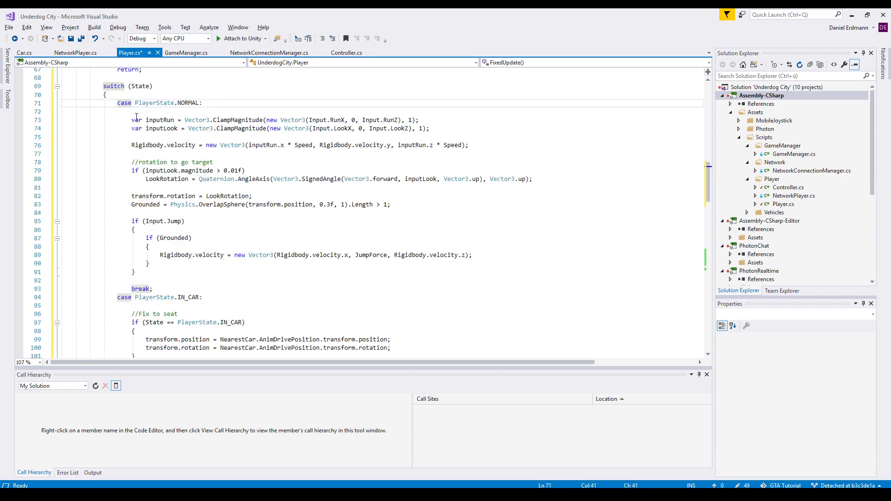
pyautogui.moveTo(133, 111); pyautogui.dragTo(215, 276)
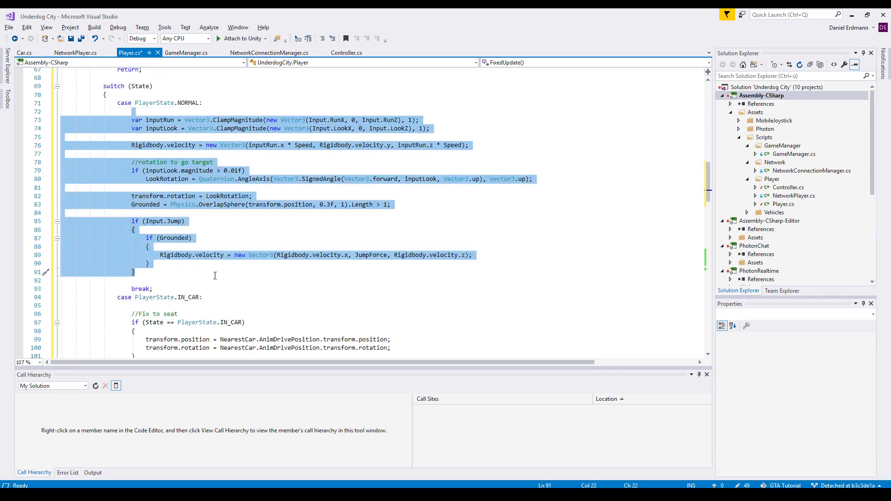
pyautogui.scroll(-4, 215, 275)
pyautogui.click(188, 196)
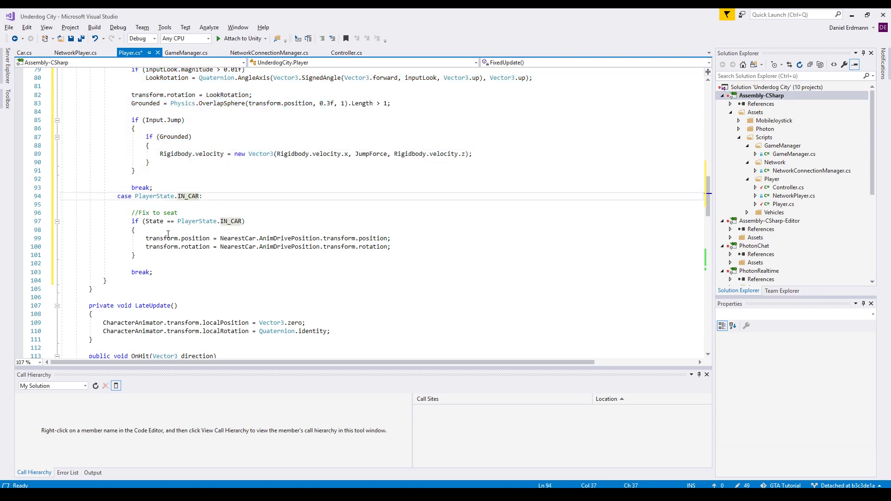
# In the IN_CAR case, remove the redundant State == PlayerState.IN_CAR check with its braces, outdent the two transform lines and save Player.cs.
pyautogui.moveTo(136, 230); pyautogui.dragTo(219, 213)
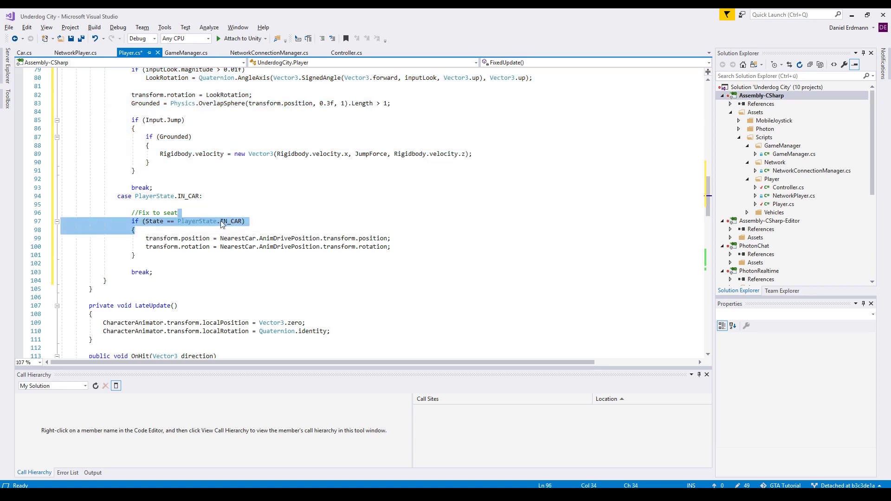
pyautogui.press('Delete')
pyautogui.moveTo(135, 238); pyautogui.dragTo(59, 238)
pyautogui.press('Delete')
pyautogui.moveTo(160, 230); pyautogui.dragTo(141, 221)
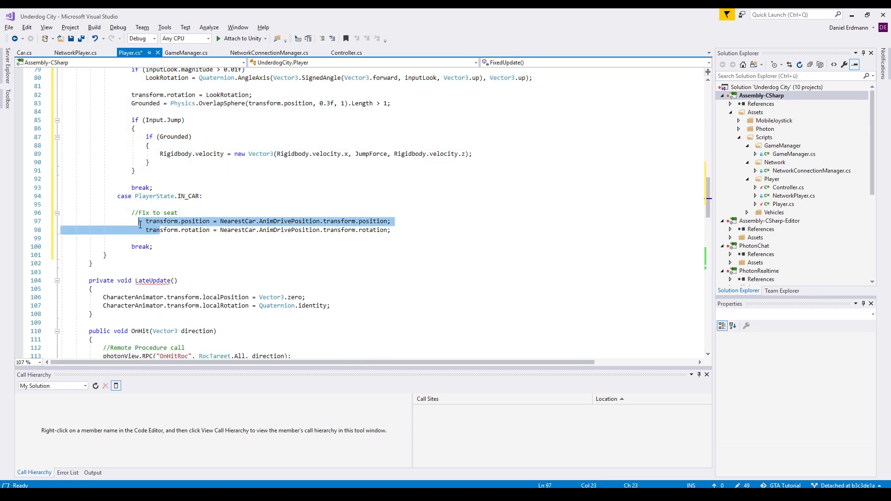
pyautogui.hotkey('shift', 'Tab')
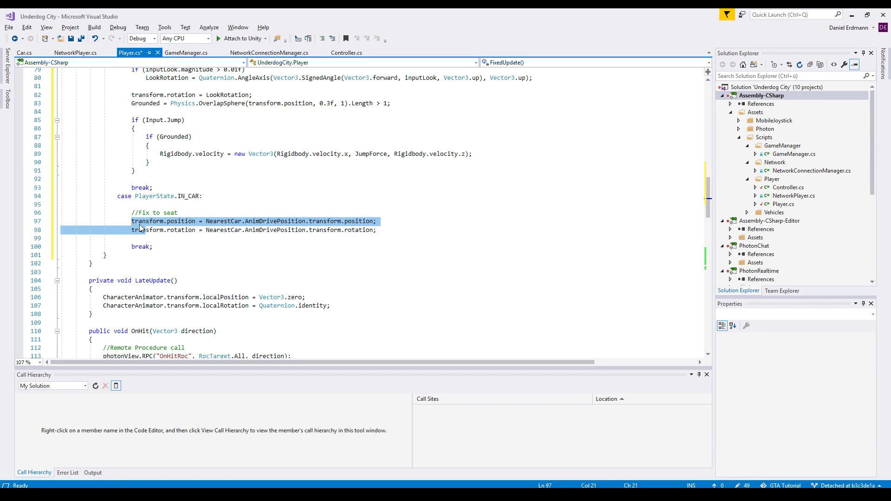
pyautogui.click(268, 225)
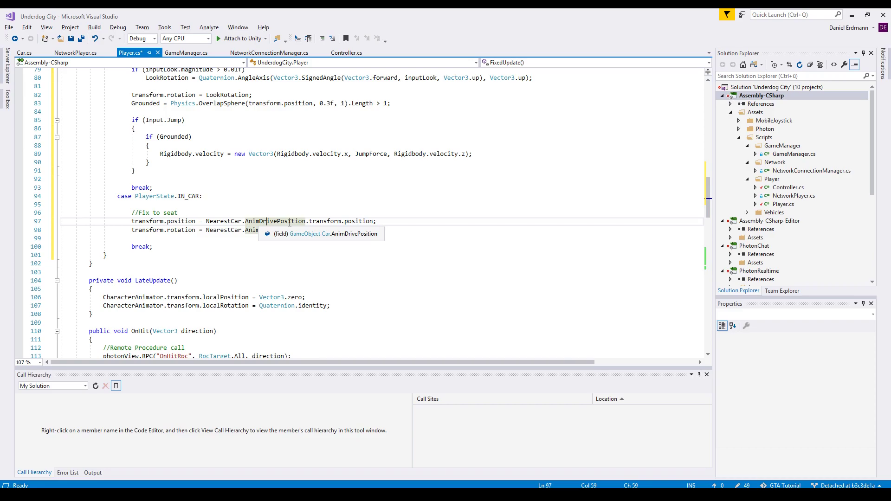
pyautogui.hotkey('ctrl', 's')
# Switch to Unity and inspect the Driving clip's Root Transform Position (Y) offset and the AnimEnterPosition and AnimDrivePosition transforms.
pyautogui.hotkey('alt', 'Tab')
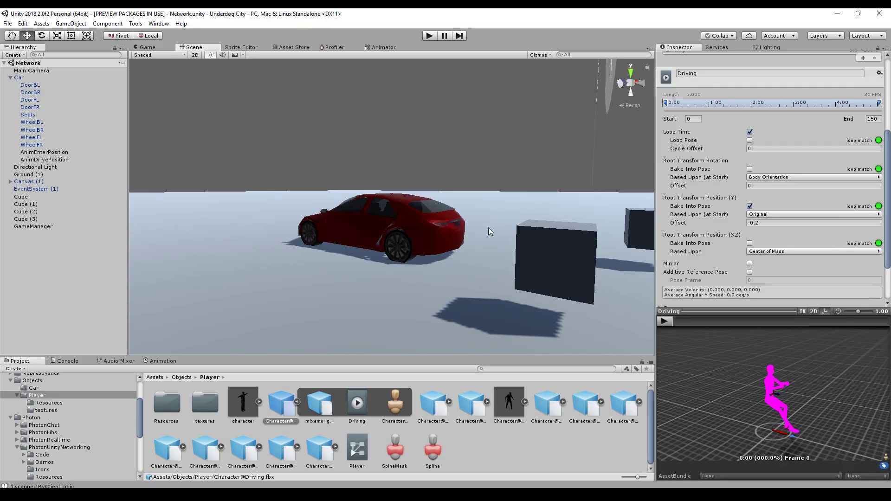
pyautogui.click(754, 223)
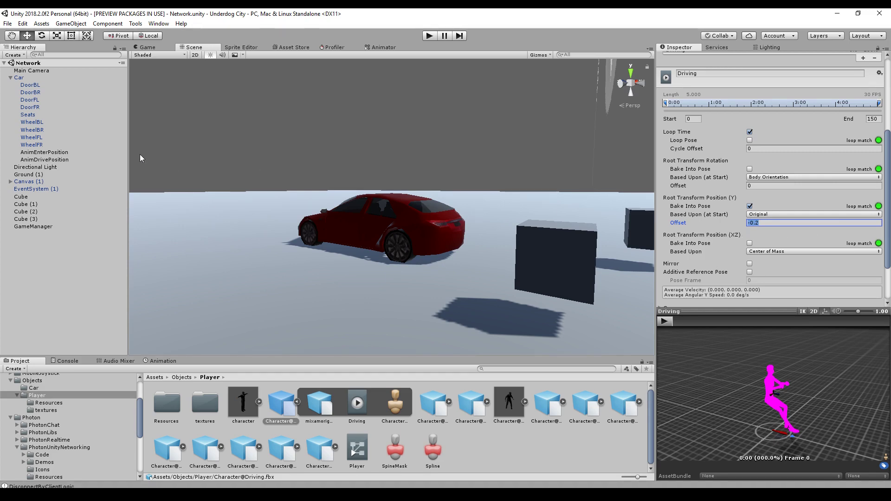
pyautogui.click(45, 153)
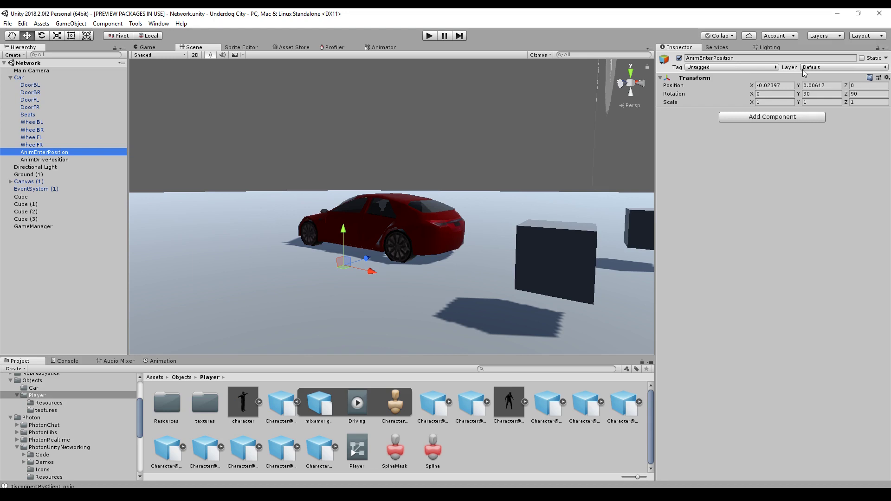
pyautogui.click(47, 160)
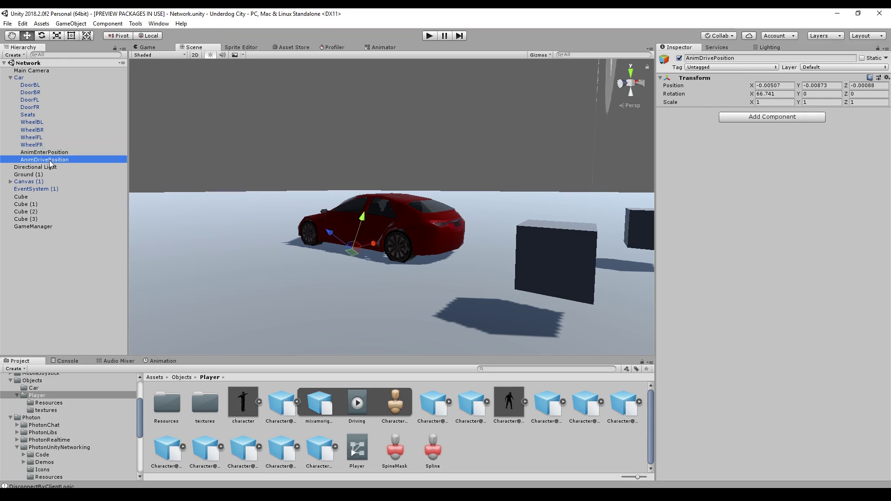
# Run the Network scene and use the car button to test the player entering and exiting the car.
pyautogui.click(429, 35)
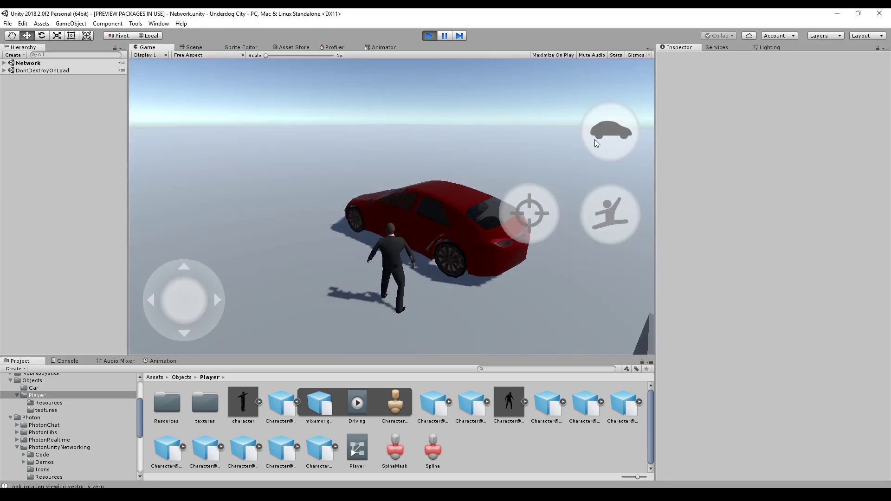
pyautogui.click(597, 141)
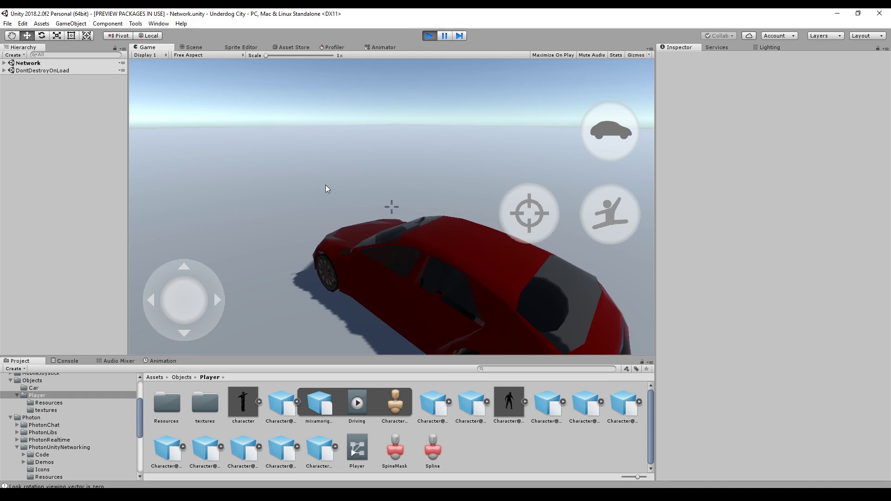
pyautogui.click(614, 140)
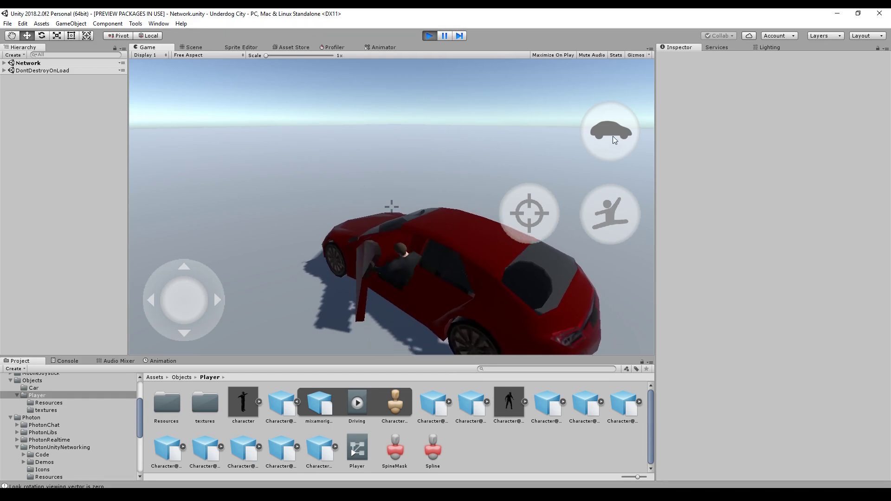
pyautogui.press('s')
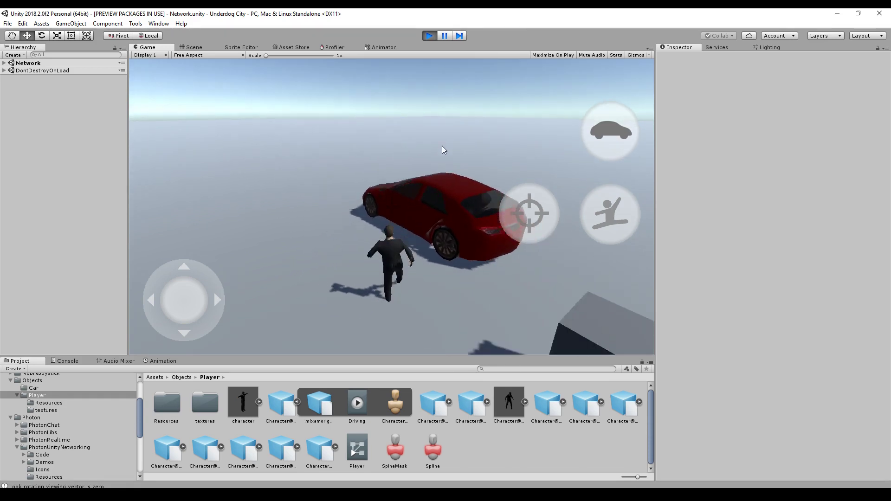
# Switch to Visual Studio and examine the ExitCarAnimation coroutine in Player.cs alongside EnterCarAnimation.
pyautogui.click(93, 485)
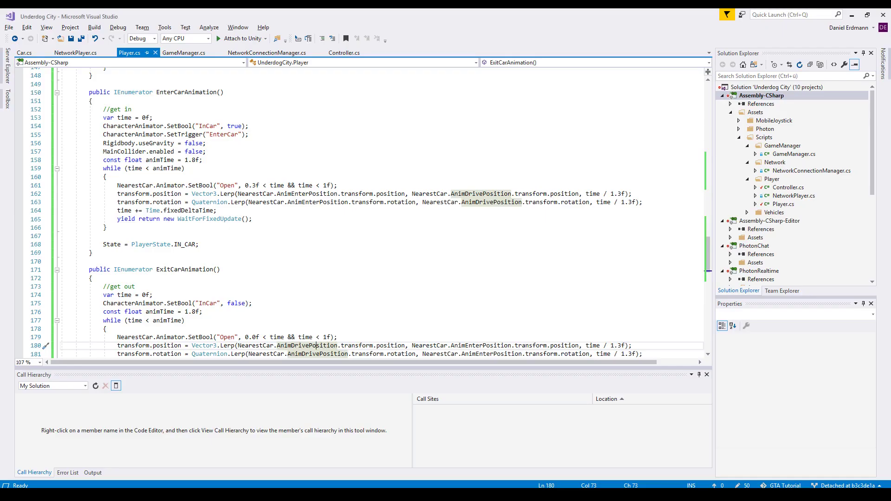
pyautogui.scroll(-3, 201, 221)
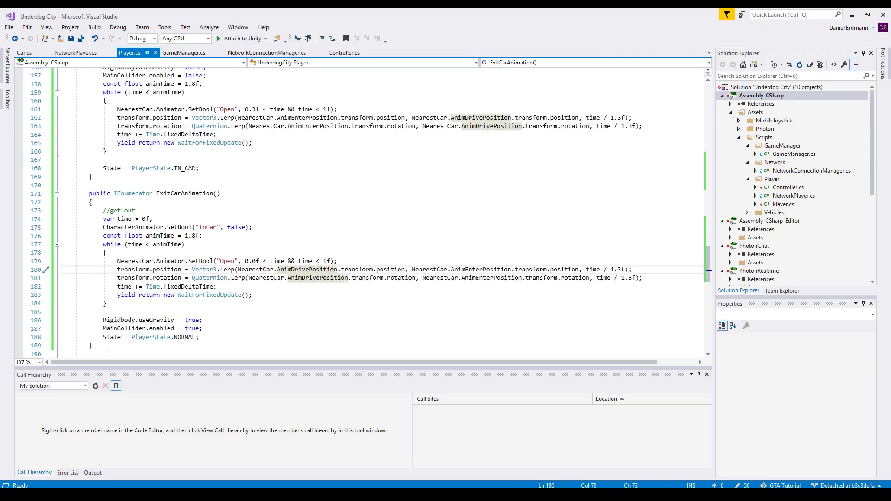
pyautogui.moveTo(110, 348); pyautogui.dragTo(47, 194)
pyautogui.click(131, 177)
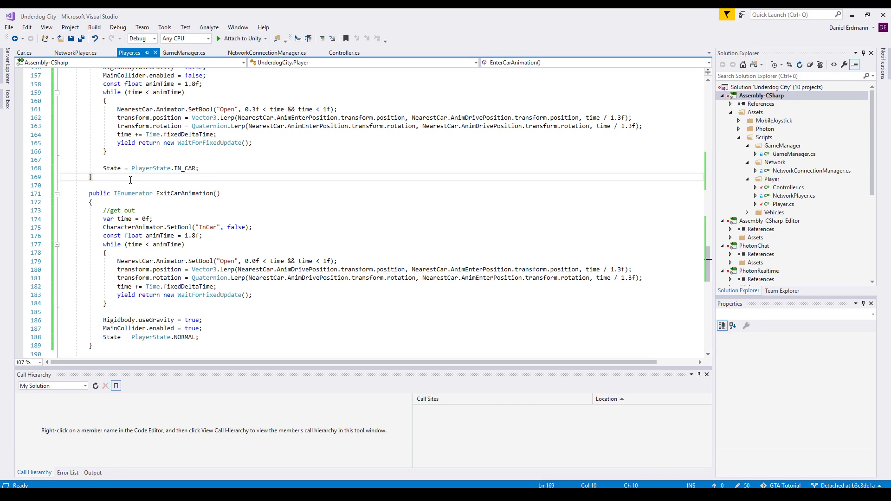
pyautogui.scroll(3, 131, 180)
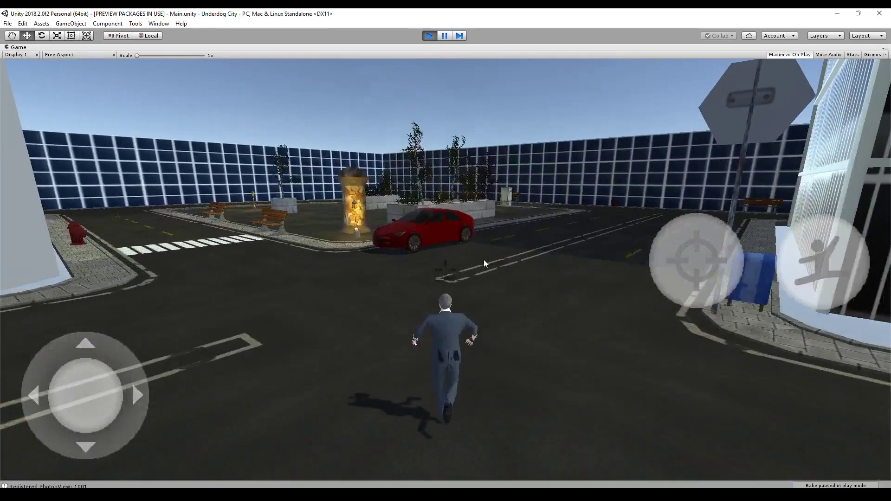
# In the running Main scene, run the player to the red car and test entering and exiting it.
pyautogui.moveTo(484, 260); pyautogui.dragTo(448, 269)
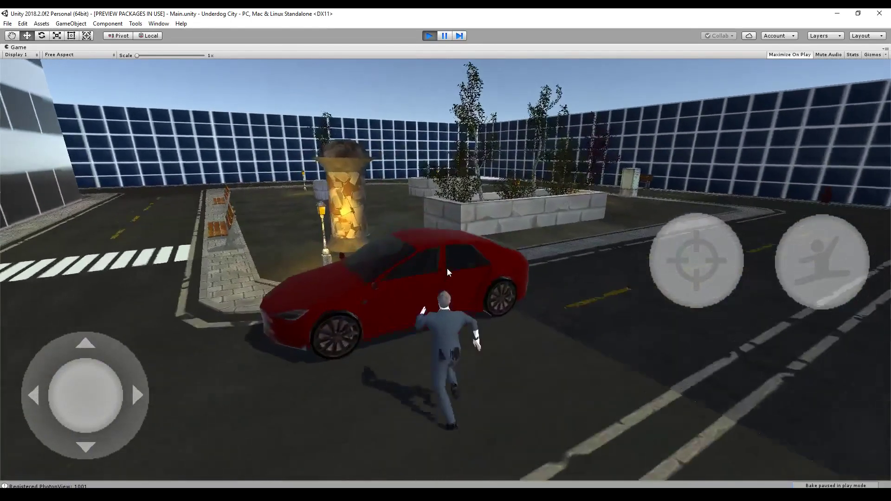
pyautogui.click(813, 147)
pyautogui.moveTo(565, 171); pyautogui.dragTo(679, 191)
pyautogui.click(812, 147)
# Walk the player around to the car's other side and test entering the car from there.
pyautogui.press('s')
pyautogui.press('w')
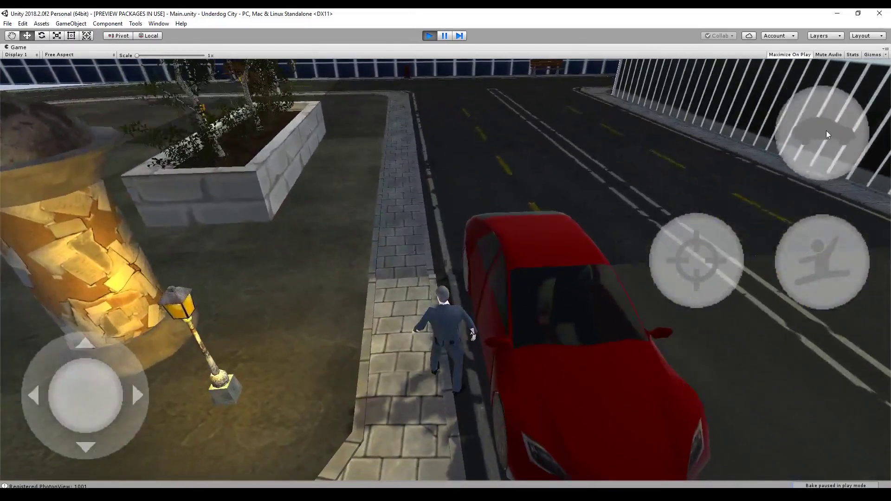
pyautogui.click(826, 130)
pyautogui.moveTo(365, 161); pyautogui.dragTo(278, 145)
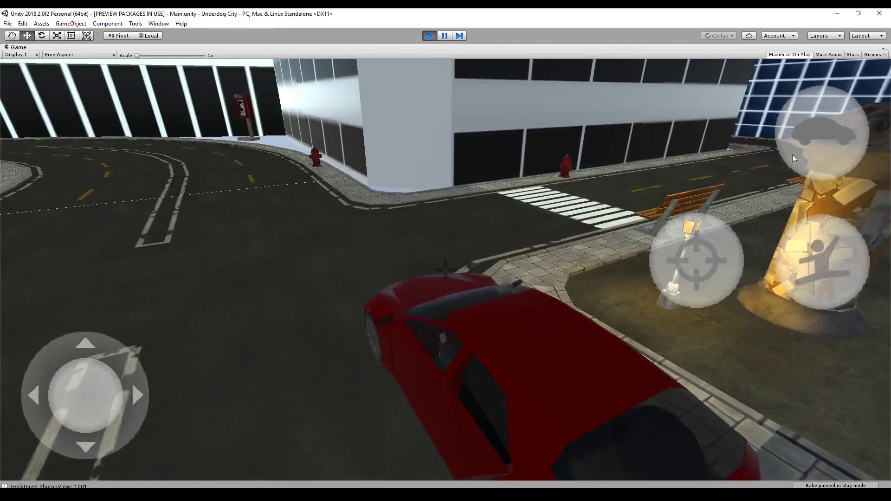